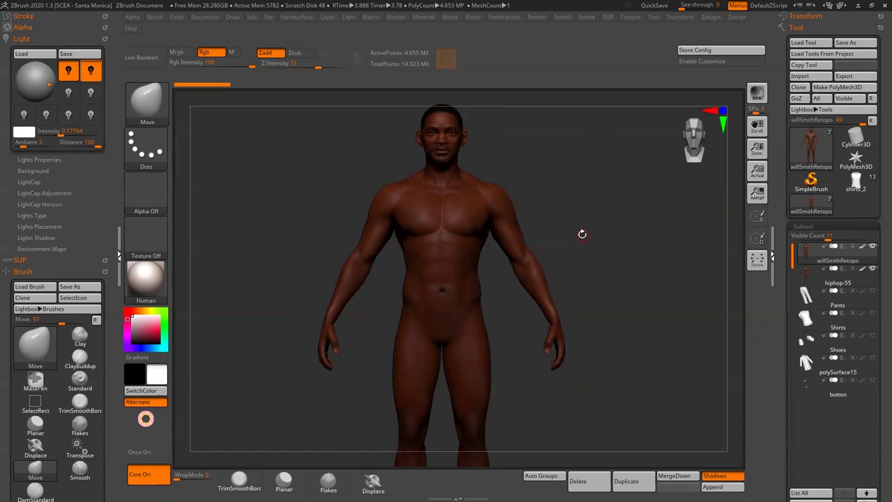
- Frame the body mesh and bring up the Transpose gizmo on it
left_click_drag(582, 233, 537, 250, "alt")
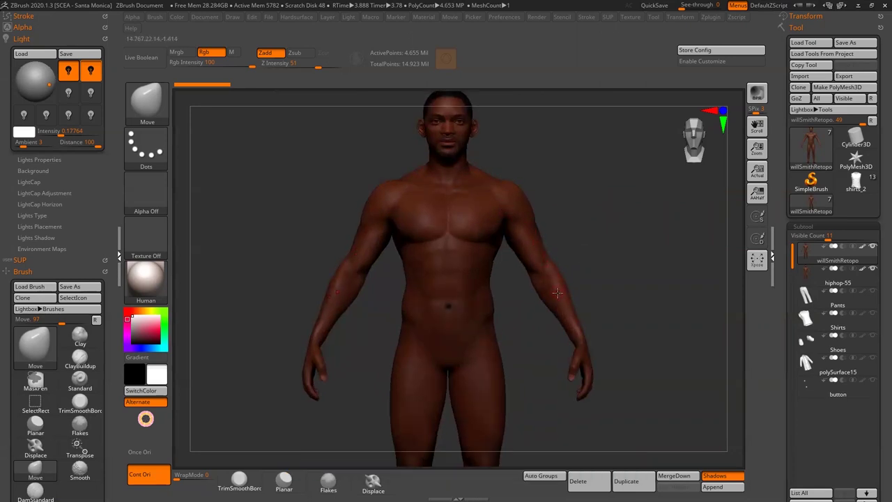
left_click(679, 18)
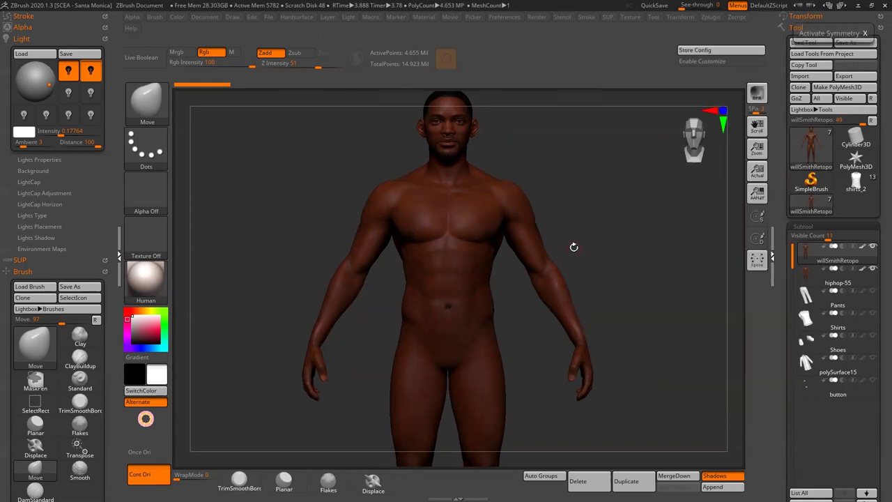
left_click_drag(574, 247, 601, 237)
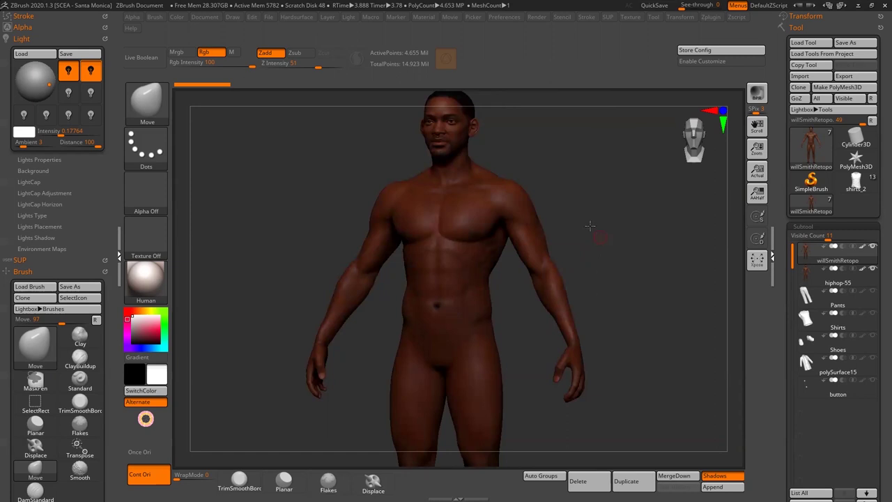
left_click_drag(592, 227, 585, 223)
key("w")
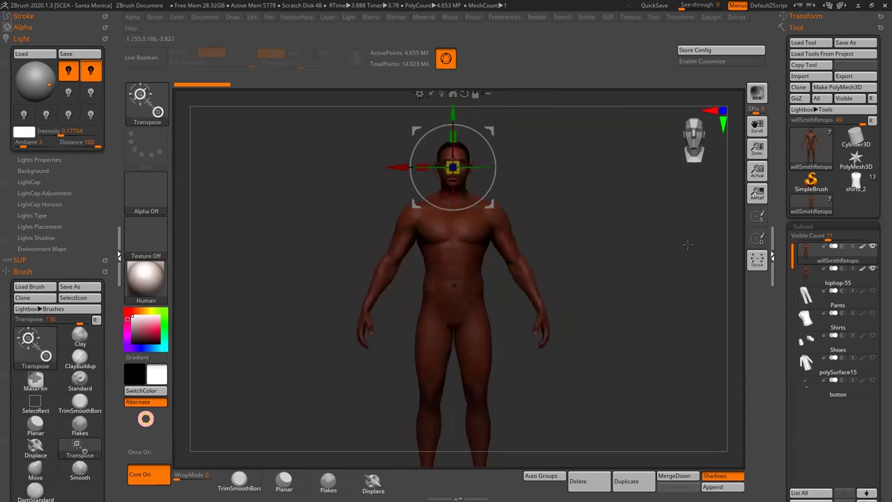
- Reveal the second body, make hiphop-55 the active subtool, and frame both figures
key("q")
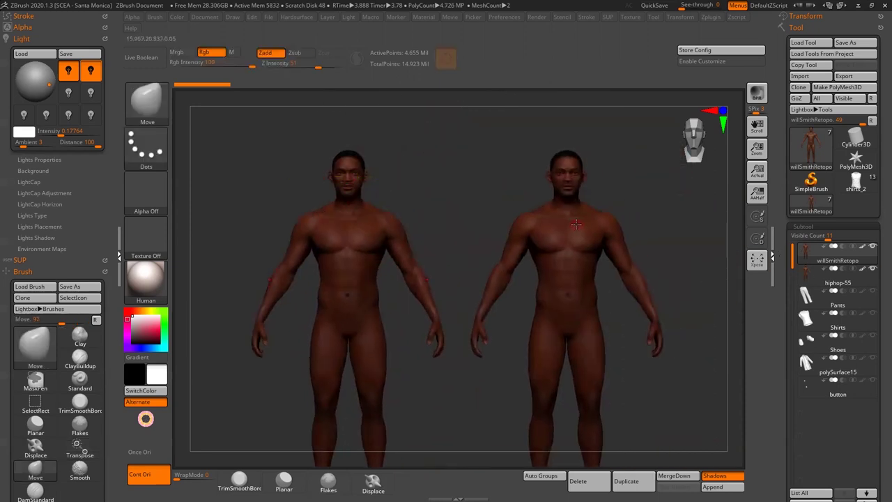
left_click(614, 214, "alt")
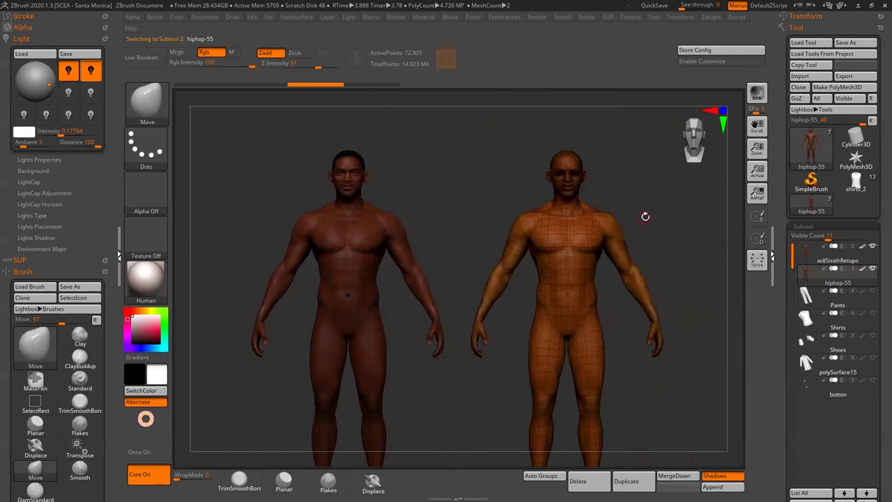
mouse_move(473, 210)
left_mouse_down("alt")
mouse_move(412, 298)
mouse_move(474, 358)
mouse_move(478, 338)
mouse_move(462, 339)
mouse_move(456, 370)
mouse_move(389, 423)
left_mouse_up("alt")
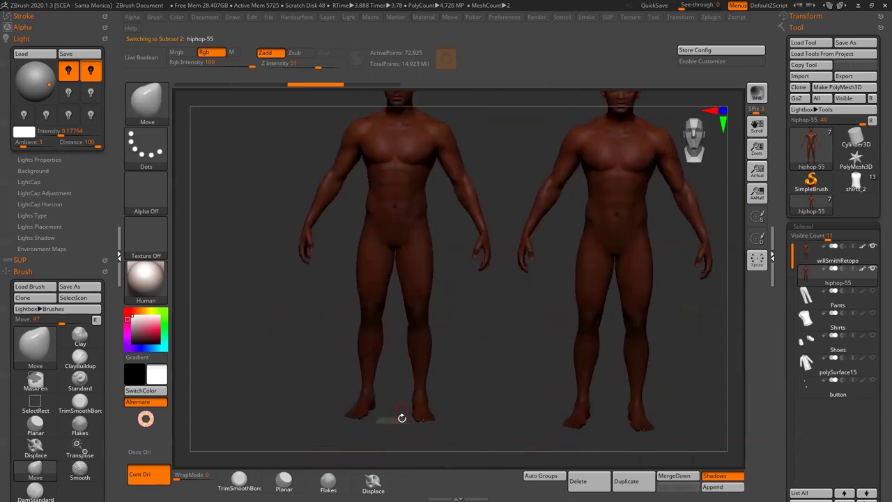
mouse_move(508, 364)
left_mouse_down("alt")
mouse_move(474, 358)
mouse_move(572, 285)
mouse_move(634, 349)
mouse_move(581, 319)
left_mouse_up("alt")
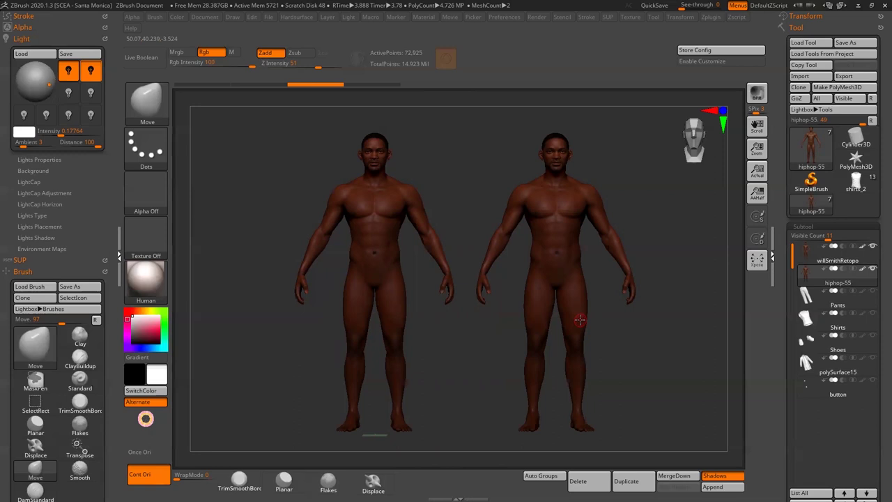
right_click_drag(580, 320, 611, 328, "ctrl")
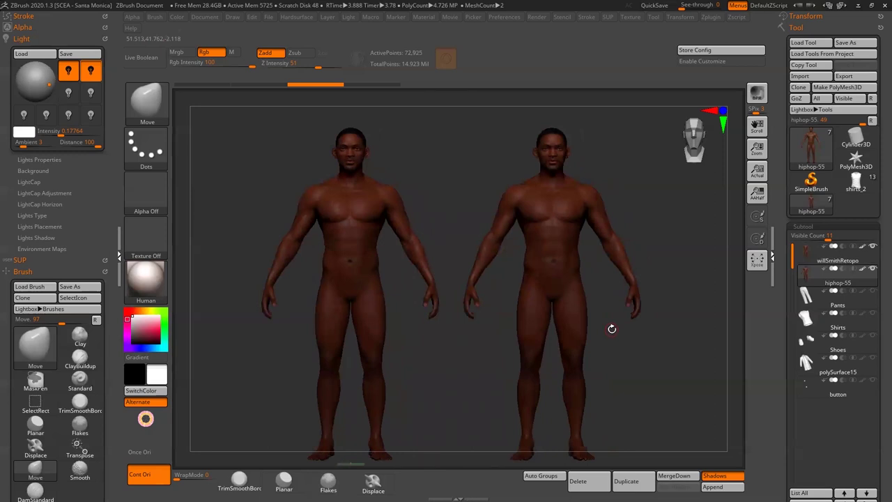
- Reset the gizmo onto the hiphop-55 body's centre and move that body to the scene centre with Mesh To Axis
key("w")
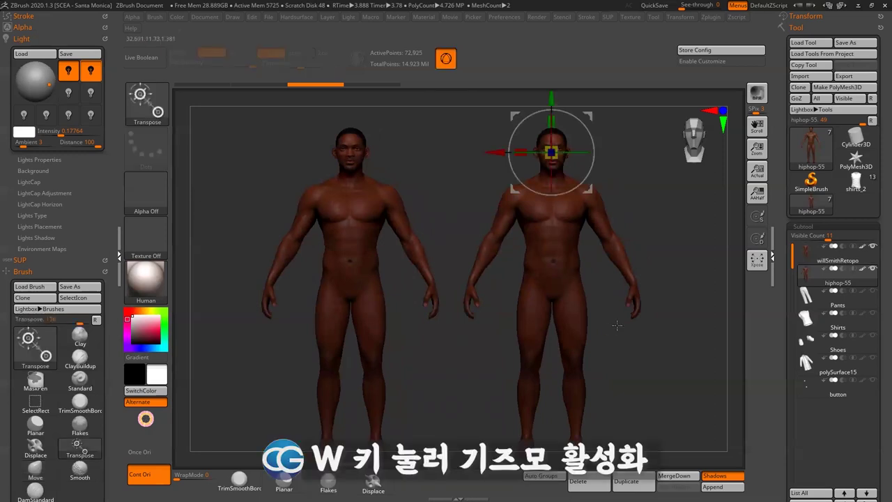
right_click_drag(612, 329, 611, 378, "alt")
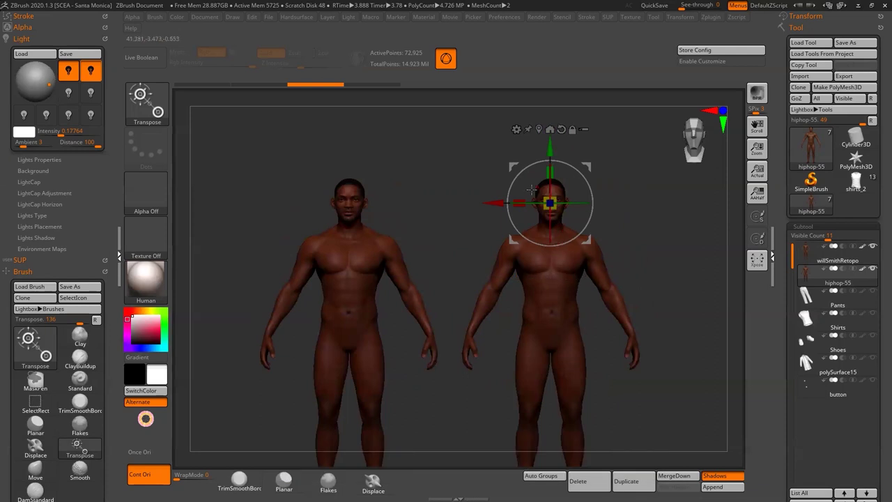
left_click_drag(531, 189, 461, 204, "alt")
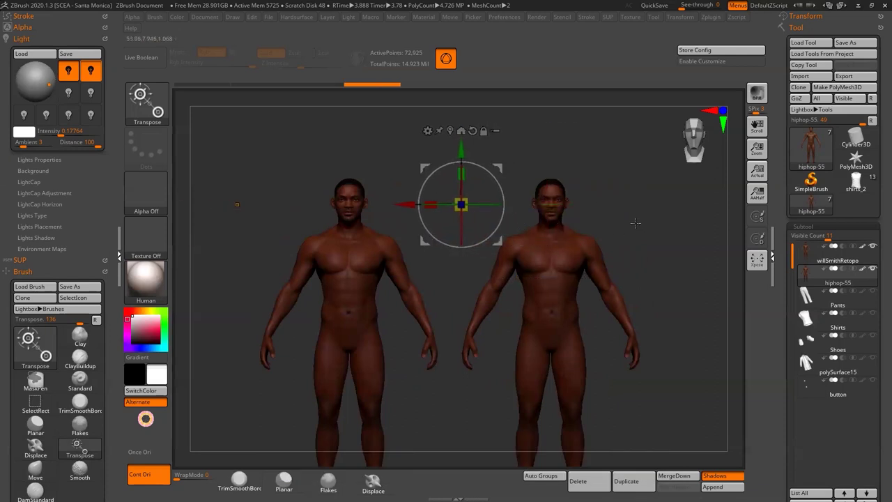
mouse_move(635, 222)
right_mouse_down("alt")
mouse_move(622, 237)
mouse_move(604, 199)
right_mouse_up("alt")
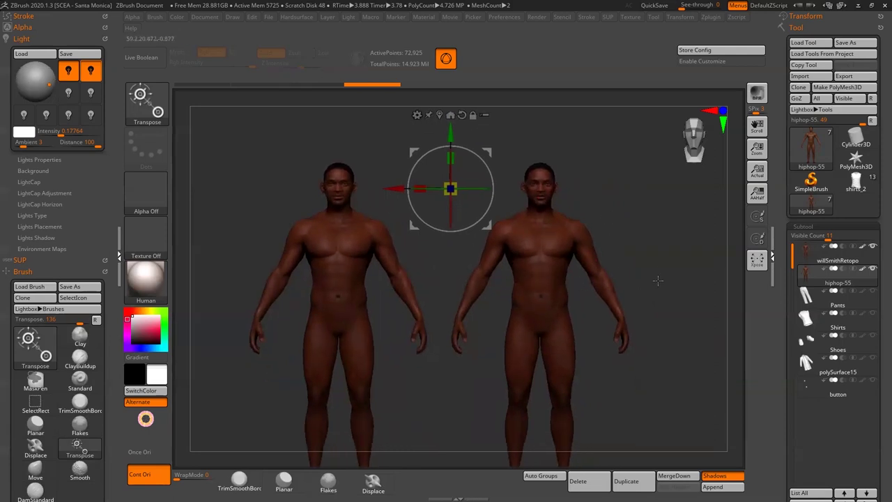
right_click_drag(658, 279, 656, 299, "alt")
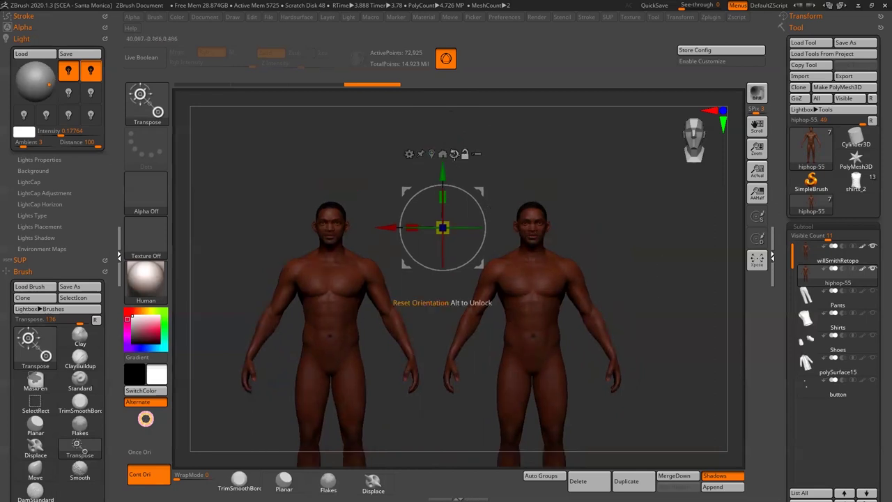
left_click(433, 153)
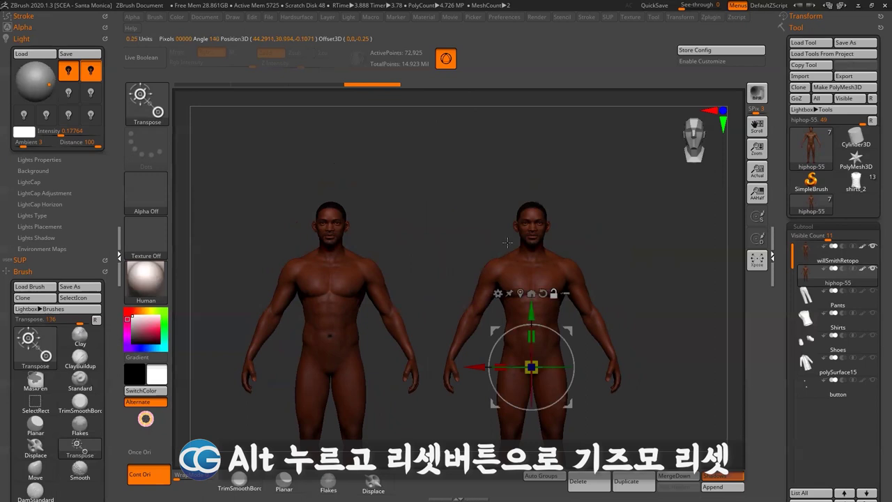
right_click_drag(507, 242, 491, 222, "alt")
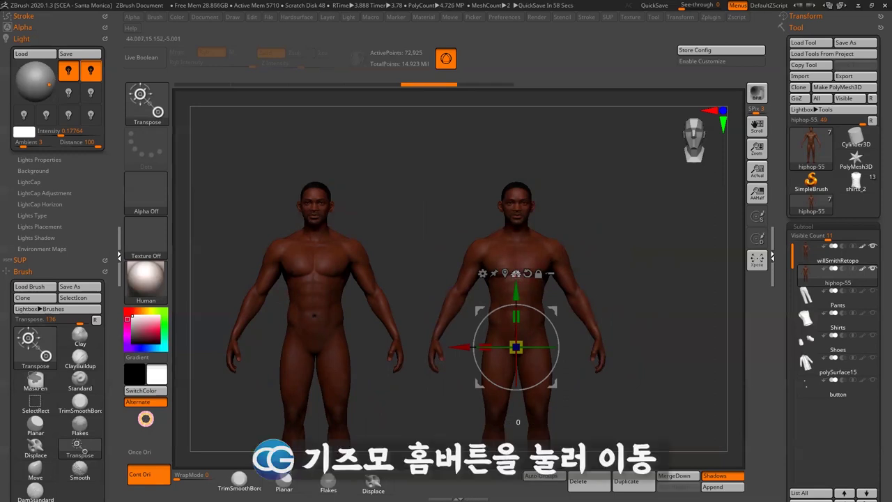
left_click(516, 274)
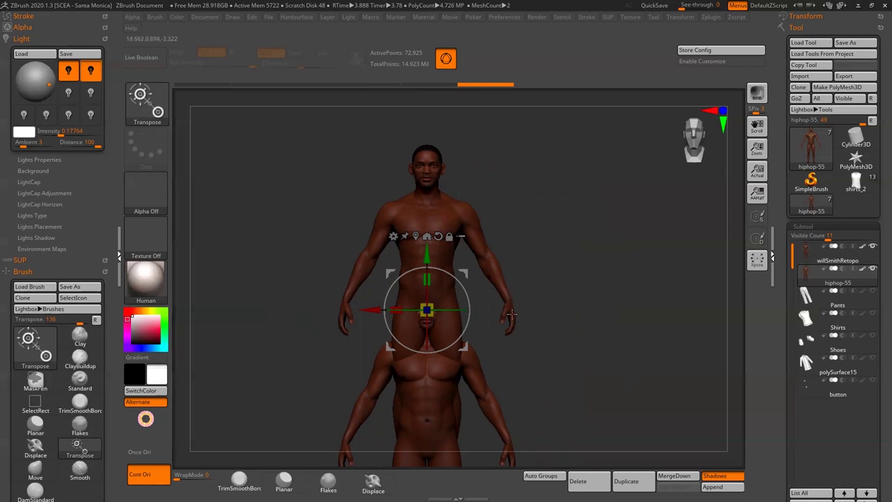
- Undo the Mesh To Axis move and turn on Local Symmetry for the right-hand body
scroll(519, 317, "up", 2)
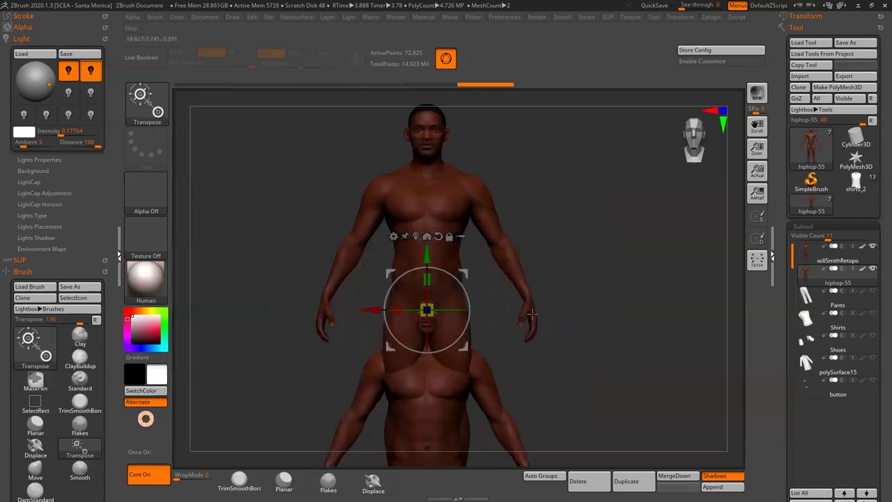
key("q")
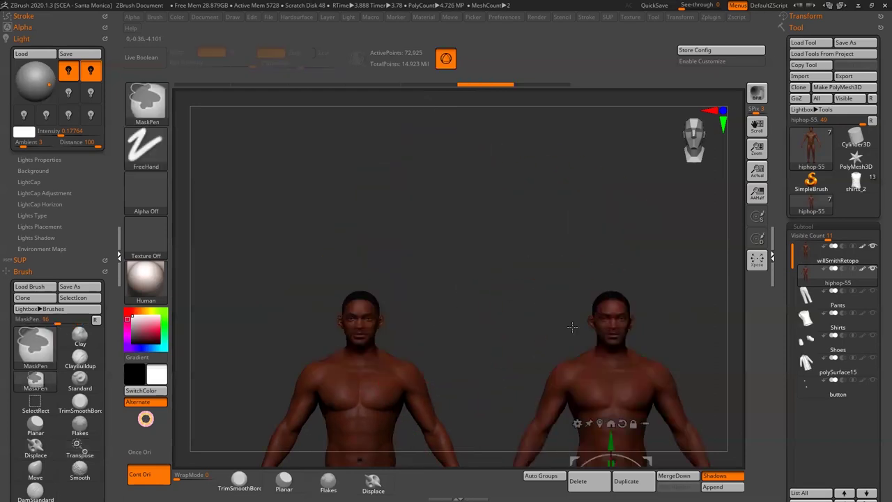
key("w")
scroll(584, 222, "down", 2)
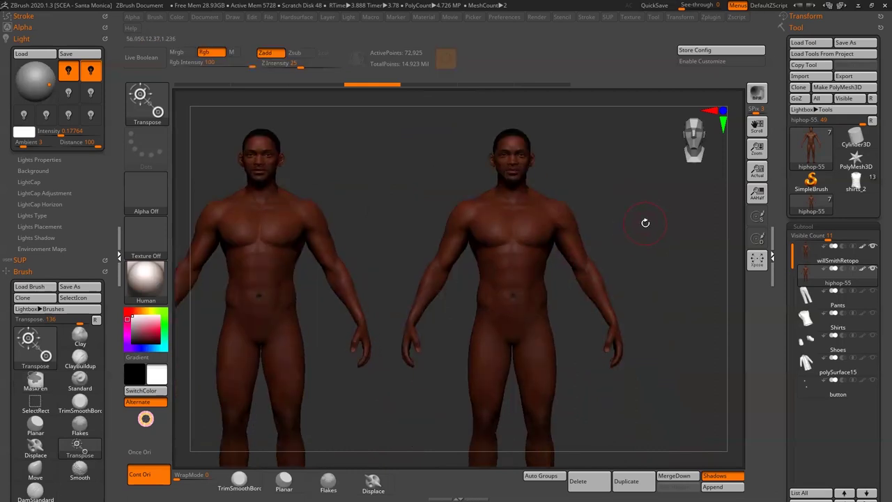
left_click(680, 18)
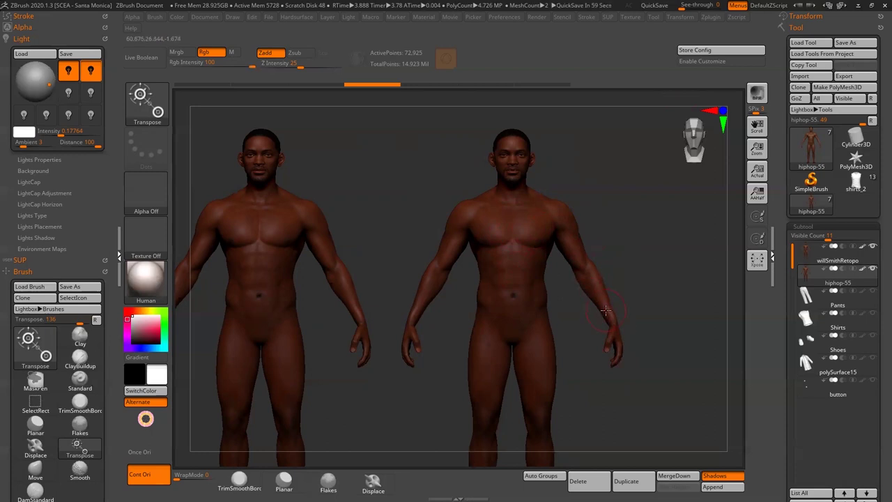
left_click(677, 19)
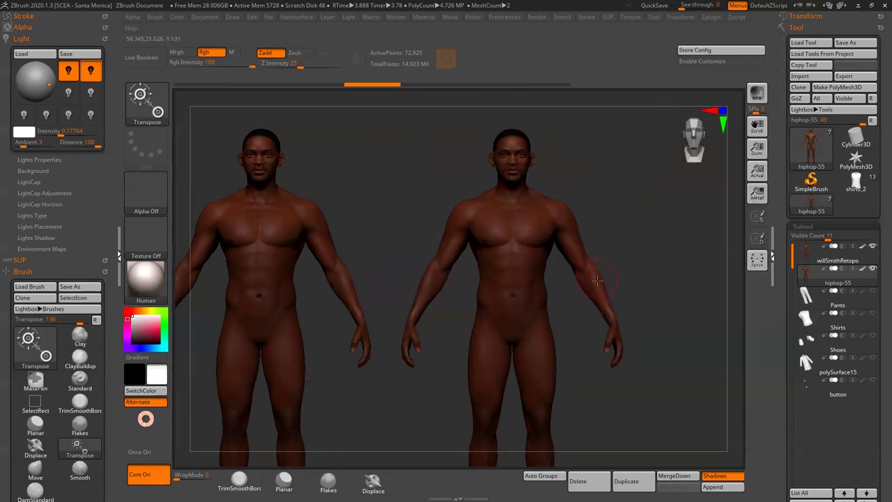
key("s")
left_click(613, 336)
key("b")
key("m")
key("v")
mouse_move(605, 301)
left_mouse_down()
mouse_move(603, 333)
mouse_move(612, 334)
left_mouse_up()
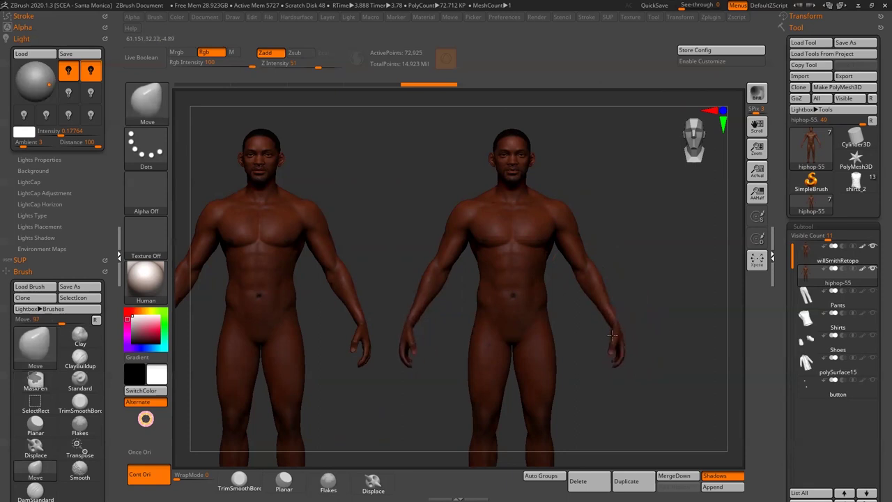
left_click(682, 17)
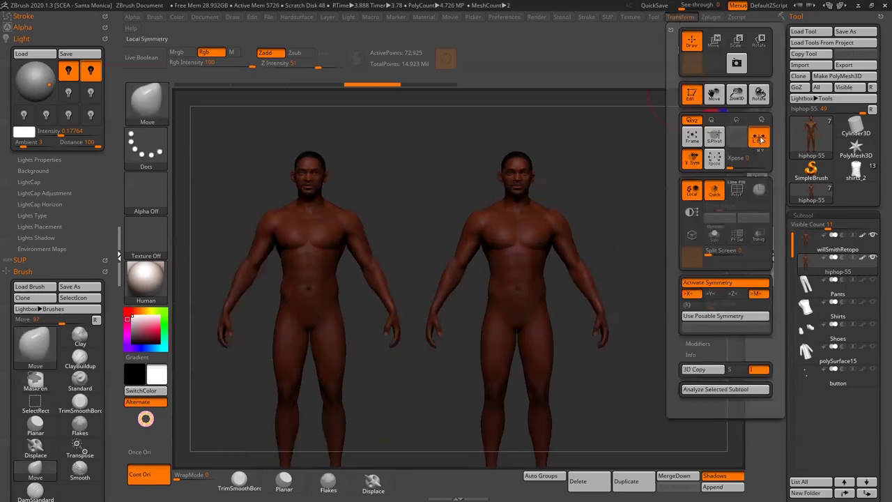
left_click_drag(599, 221, 593, 238)
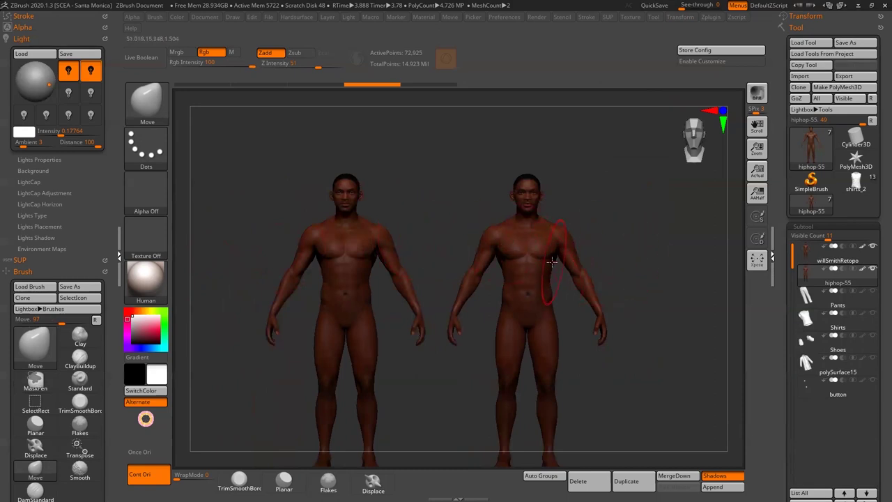
mouse_move(607, 249)
left_mouse_down("alt")
mouse_move(618, 244)
mouse_move(600, 247)
mouse_move(615, 267)
left_mouse_up("alt")
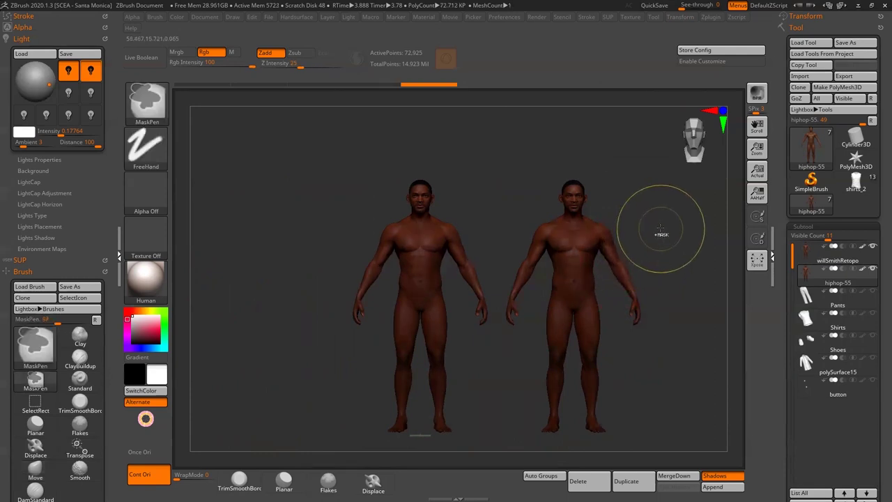
- Bring both figures closer and look through the Transform symmetry settings
right_click_drag(642, 237, 673, 133, "ctrl")
left_click(679, 17)
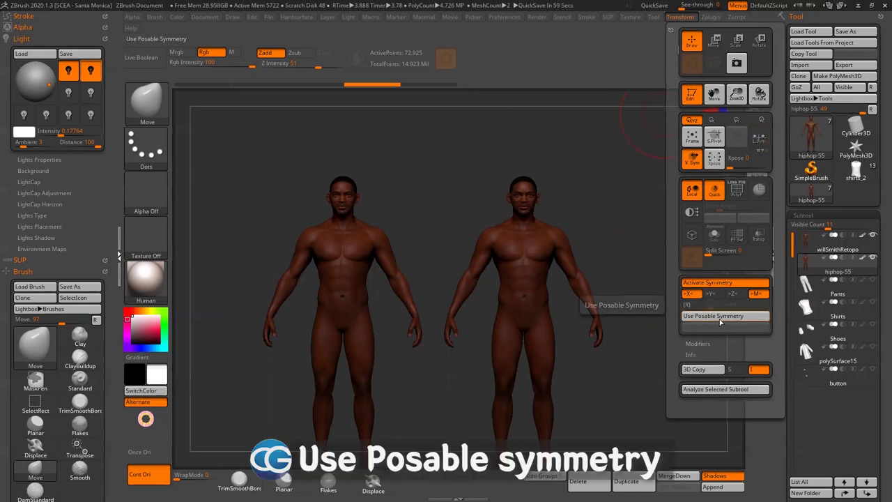
scroll(610, 245, "up", 2)
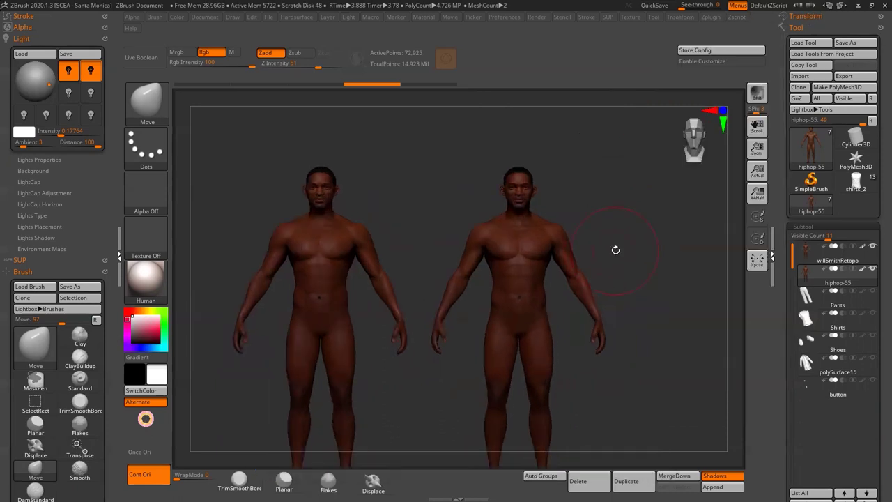
scroll(614, 237, "up", 1)
scroll(603, 216, "up", 1)
scroll(593, 209, "up", 1)
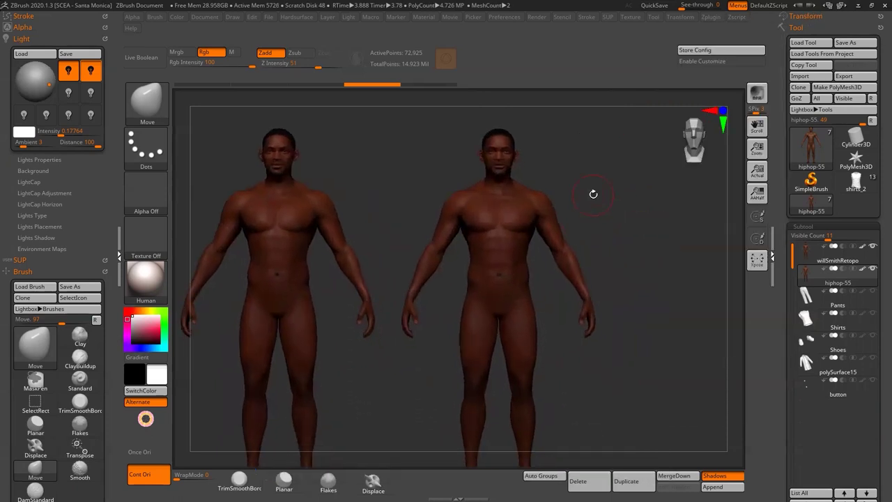
scroll(596, 198, "up", 2)
scroll(603, 215, "down", 1)
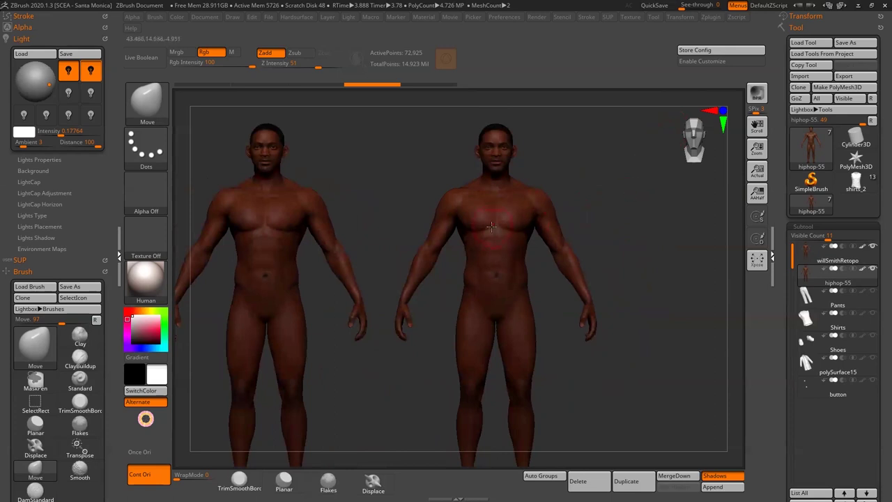
scroll(551, 206, "down", 1)
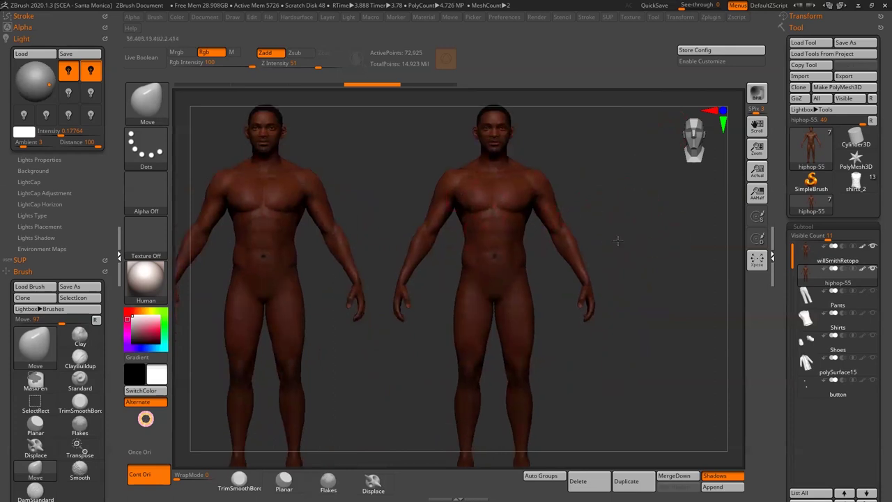
- Turn the figures back toward a front view and switch from Transpose back to Draw mode
left_click_drag(617, 241, 633, 245)
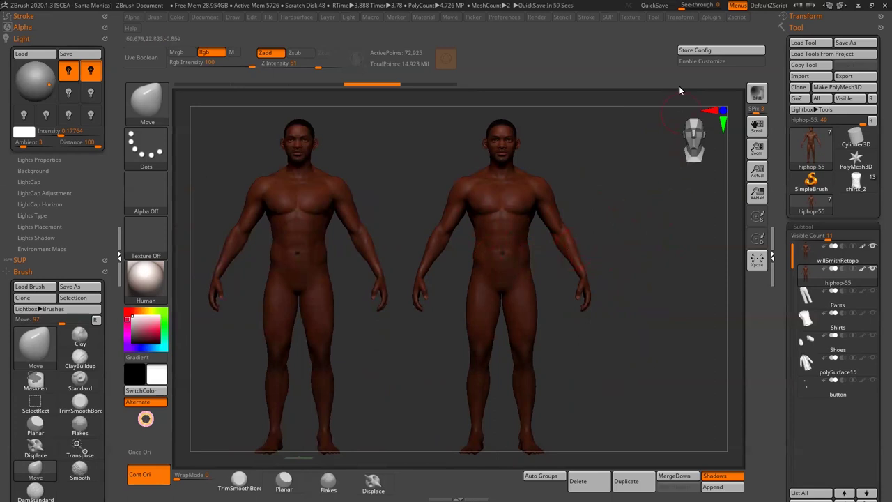
left_click(683, 19)
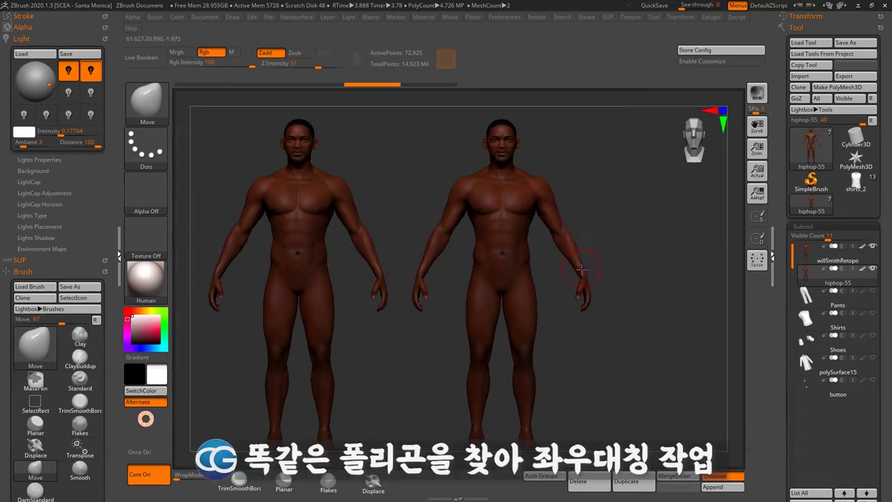
scroll(551, 227, "up", 2)
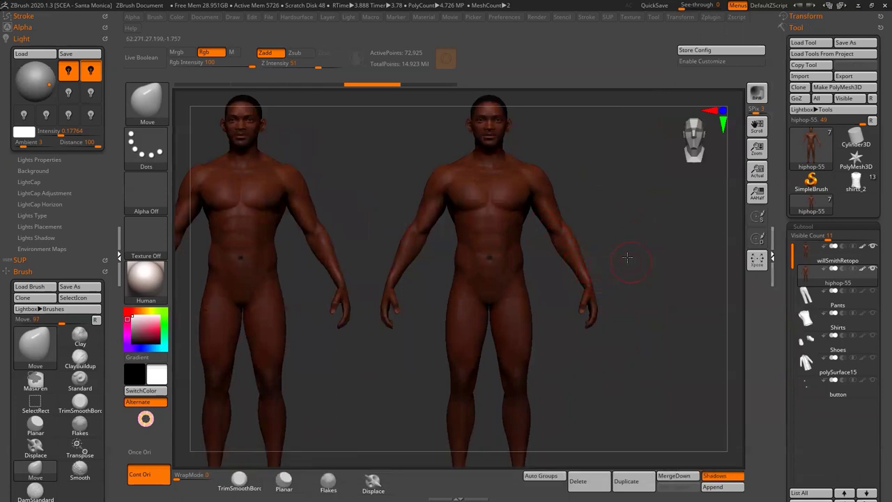
scroll(618, 251, "down", 2)
scroll(621, 258, "up", 2)
key("w")
scroll(620, 267, "down", 1)
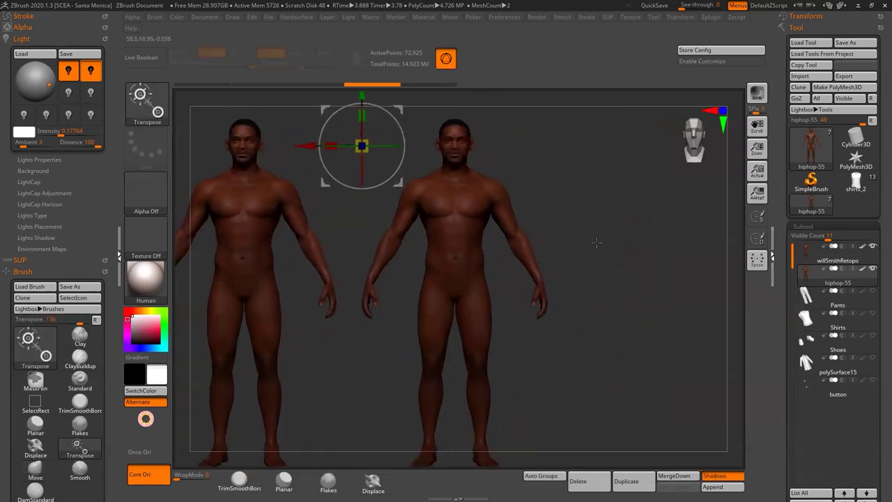
key("q")
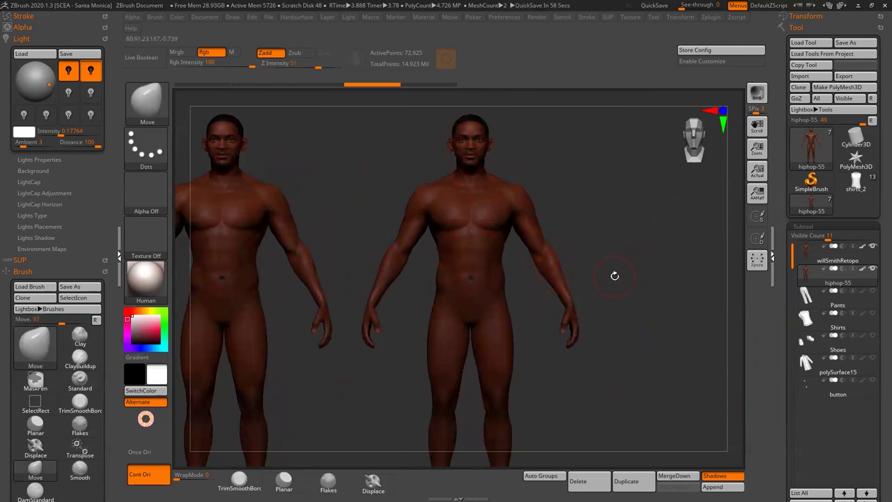
- Compute posable symmetry for the right figure (99.6462% points found), test it on the forearms, and undo
left_click(711, 18)
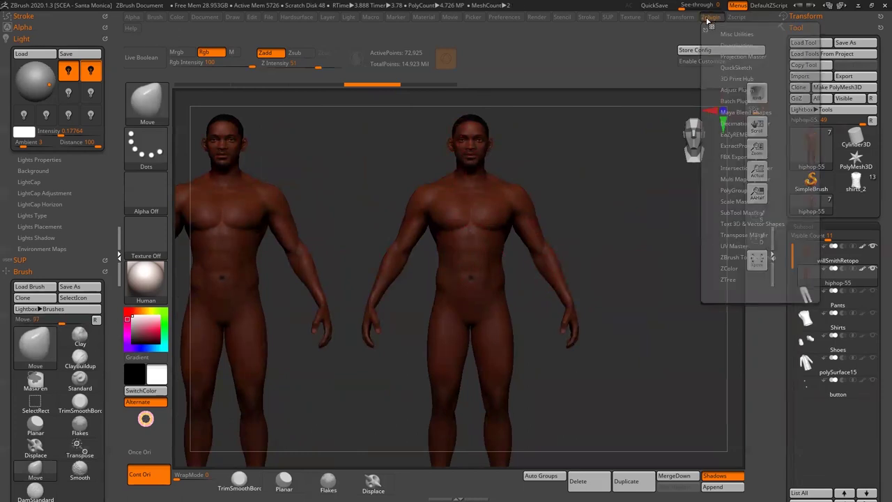
left_click(711, 316)
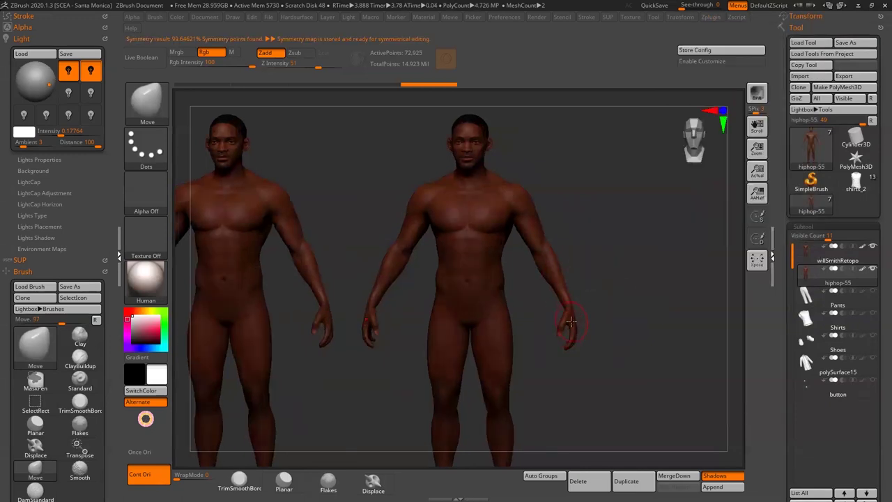
left_click_drag(560, 282, 590, 275)
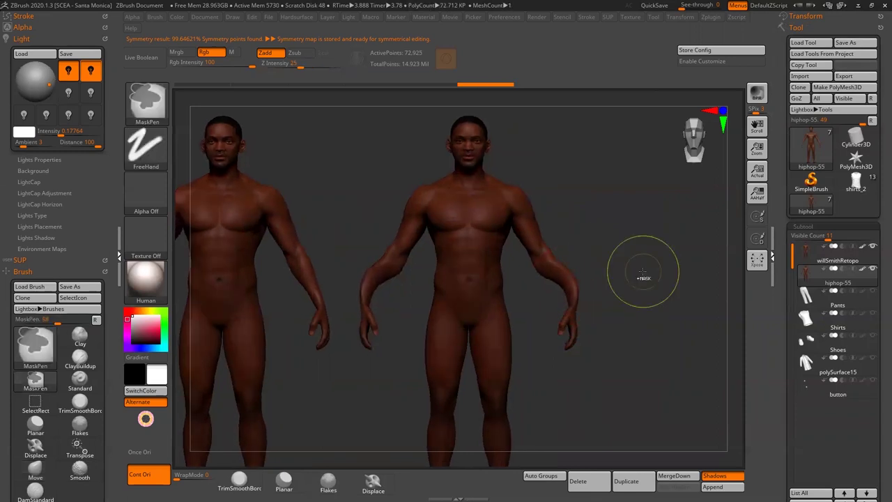
key("ctrl+z")
left_click_drag(638, 272, 632, 207, "alt")
- Delete the right figure's posable symmetry, then try a Transpose rotation and undo it
left_click(681, 17)
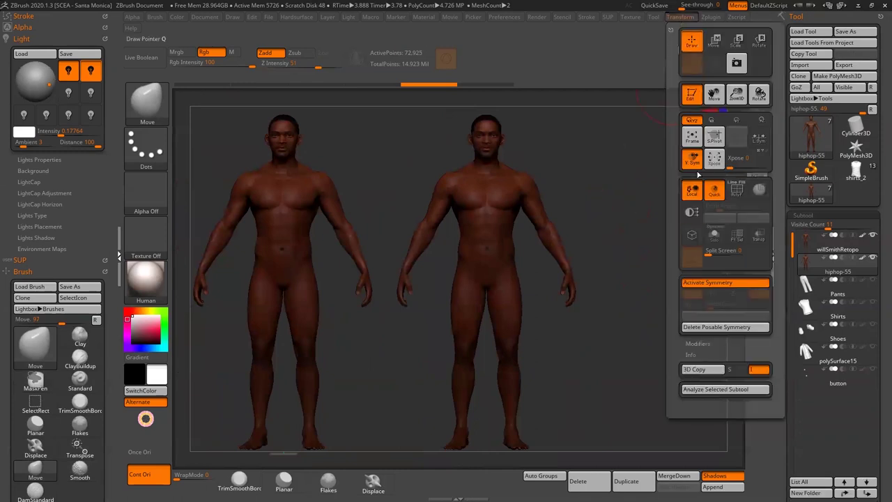
left_click(701, 328)
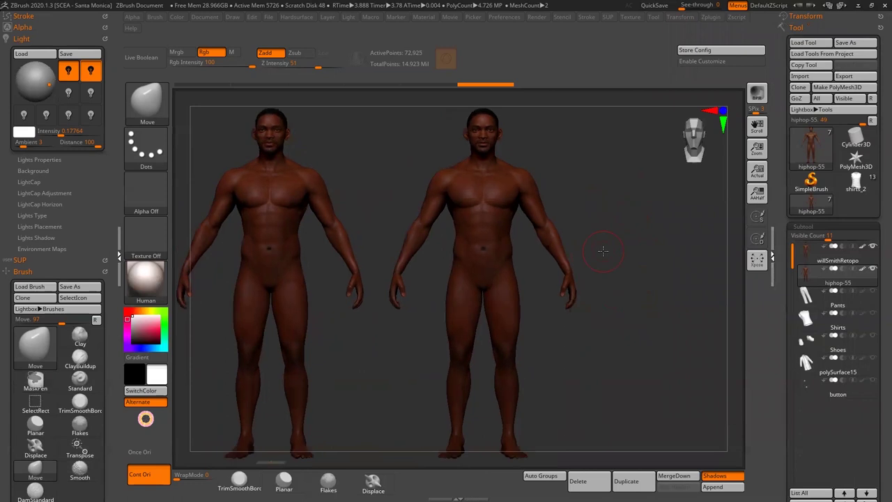
key("w")
left_click(541, 220, "alt")
left_click_drag(548, 230, 502, 218)
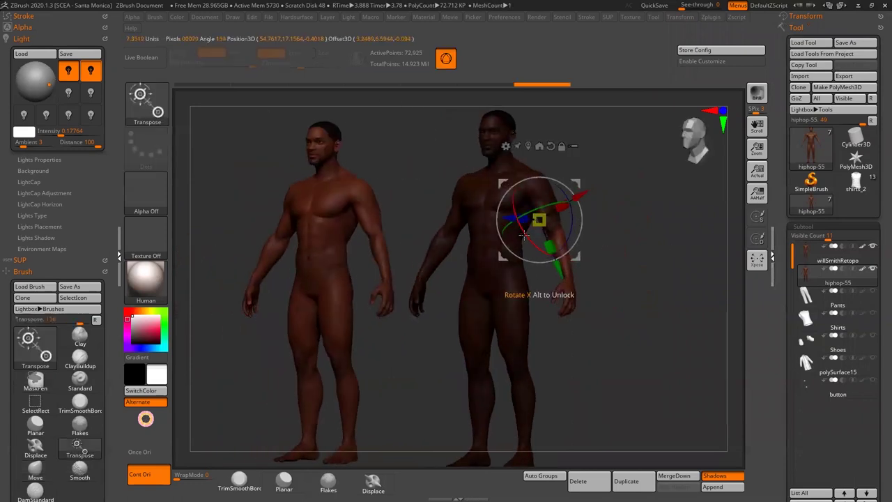
key("ctrl+z")
key("q")
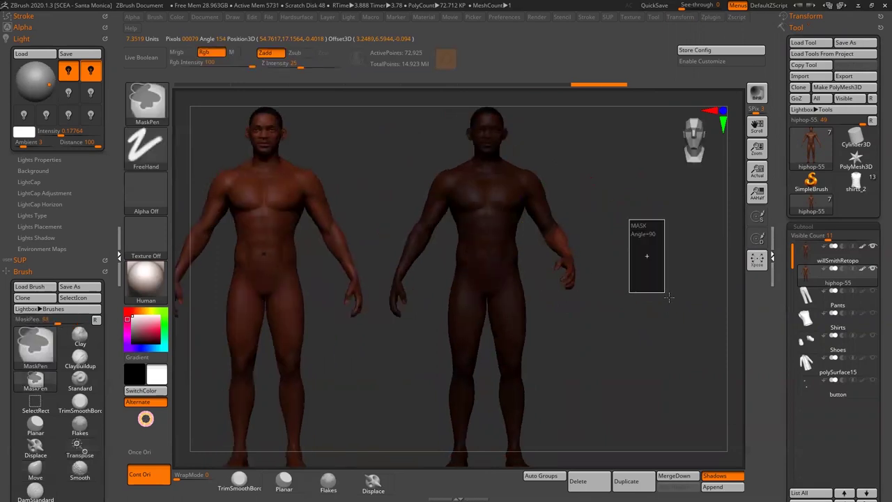
- Reframe both figures front-on and bring back the Transform symmetry settings
key("f")
key("t")
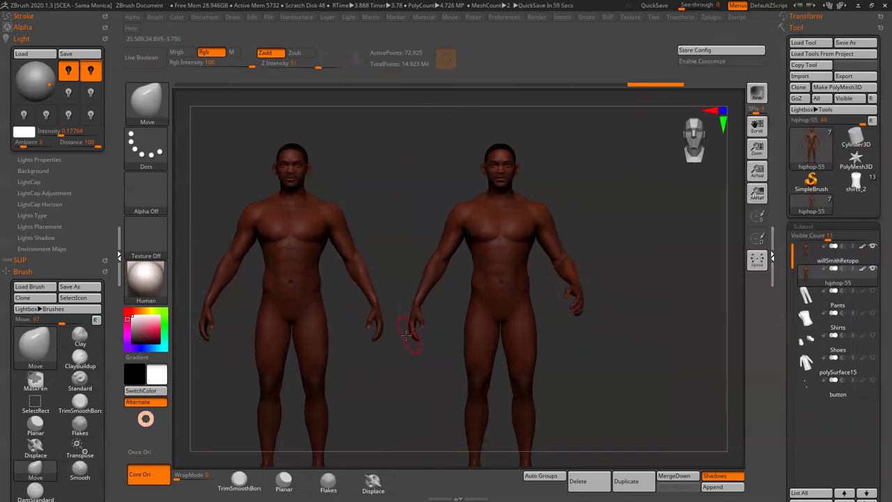
mouse_move(606, 319)
left_mouse_down()
mouse_move(630, 329)
mouse_move(632, 298)
left_mouse_up()
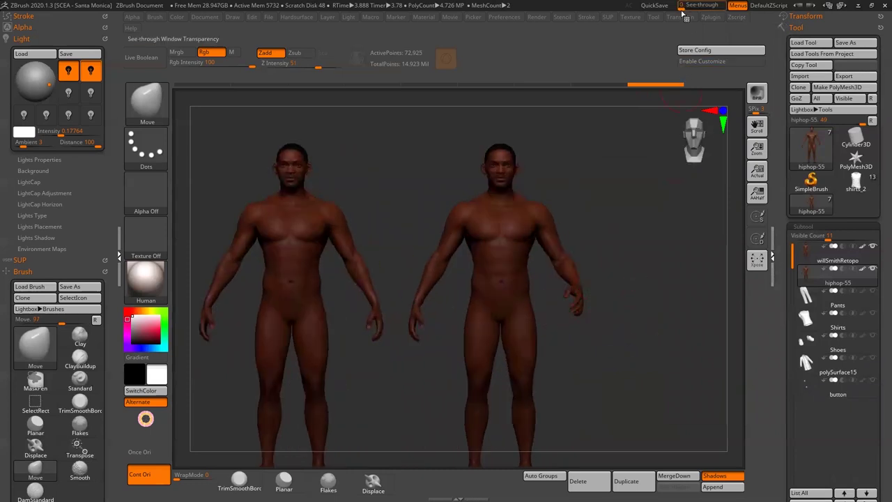
left_click(680, 16)
- Recompute the posable symmetry map, then switch to the willSmithRetopo subtool shown alone
left_click(702, 319)
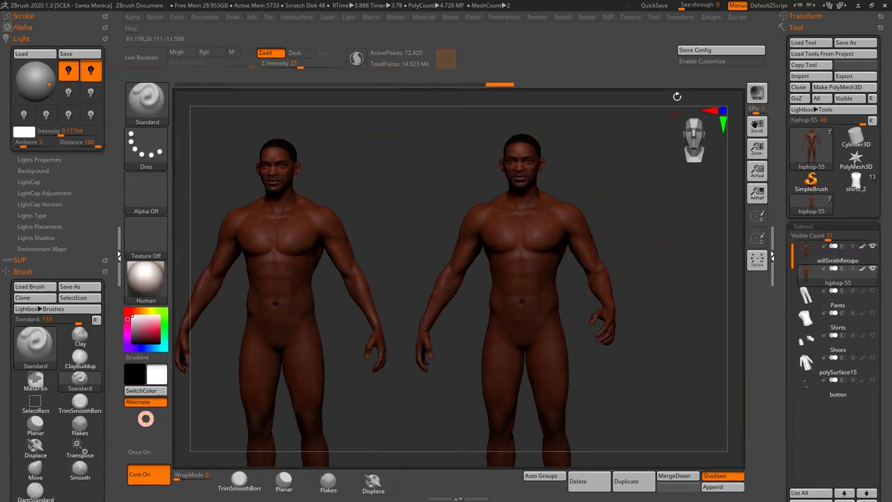
left_click(681, 18)
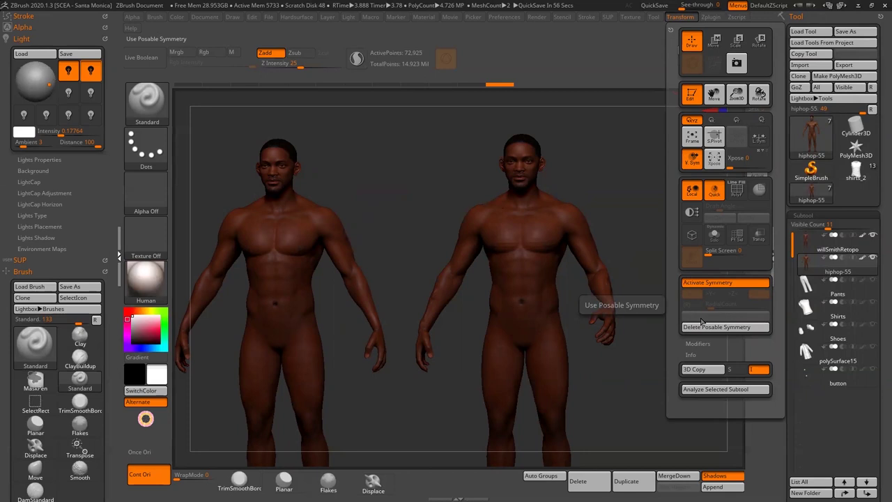
left_click_drag(702, 320, 673, 236)
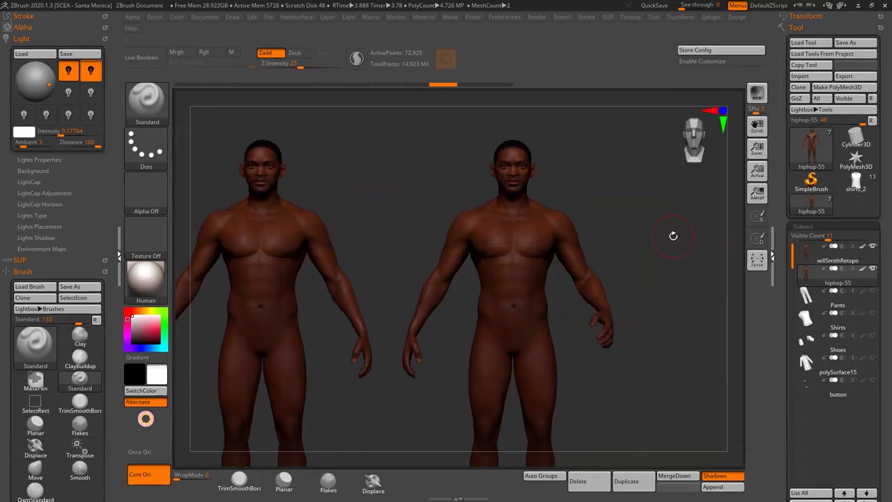
key("alt+Up")
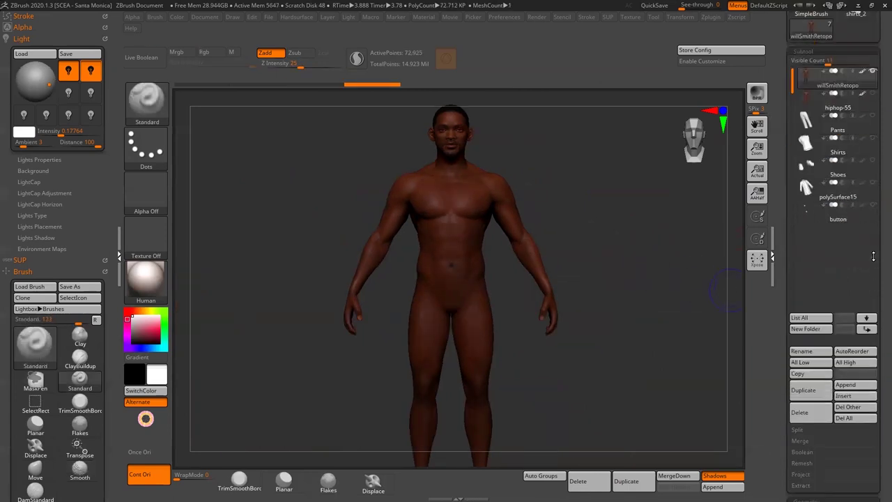
- Set the willSmithRetopo body upright and centred in a front A-pose view
scroll(845, 329, "down", 5)
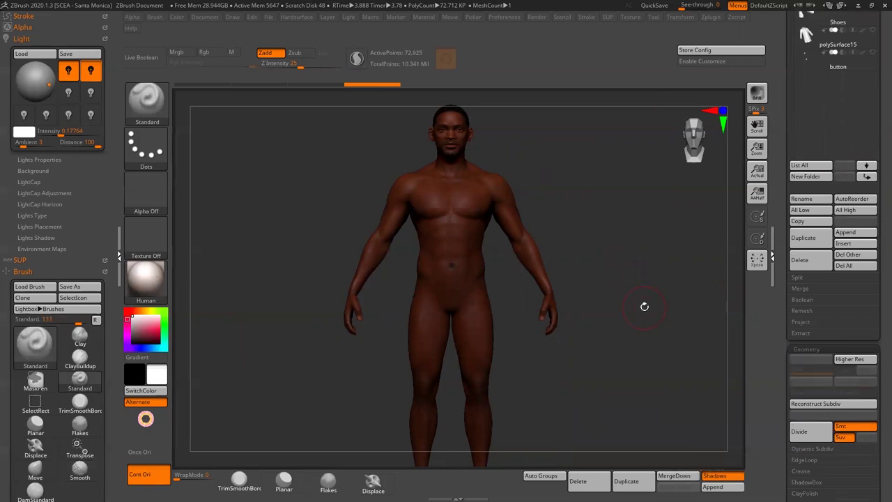
scroll(876, 317, "up", 5)
scroll(876, 317, "up", 4)
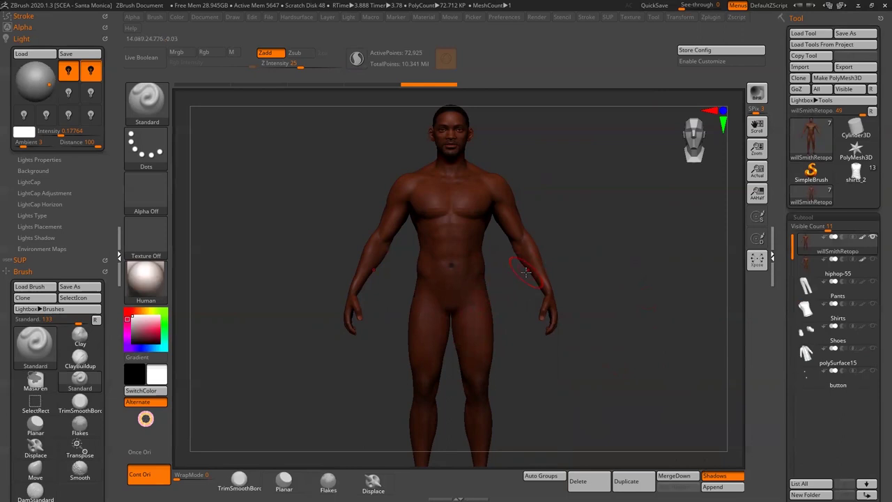
key("w")
left_click_drag(536, 282, 541, 264)
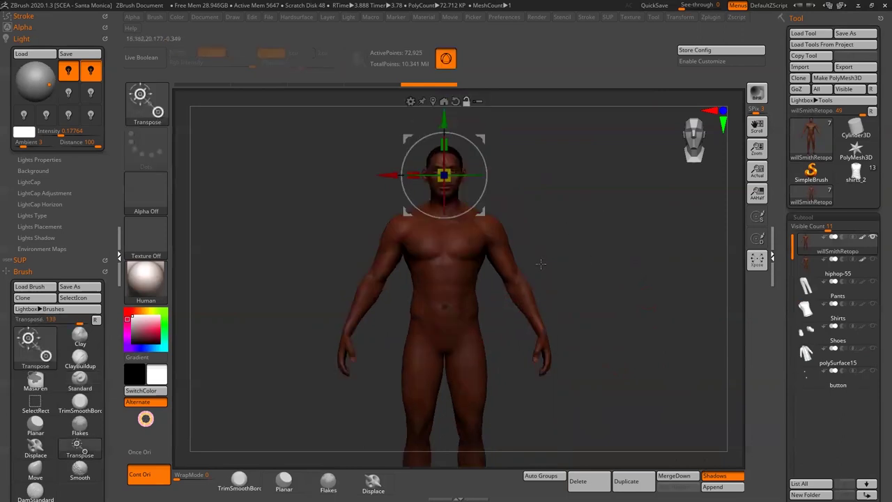
mouse_move(566, 230)
left_mouse_down()
mouse_move(549, 233)
mouse_move(573, 201)
left_mouse_up()
key("q")
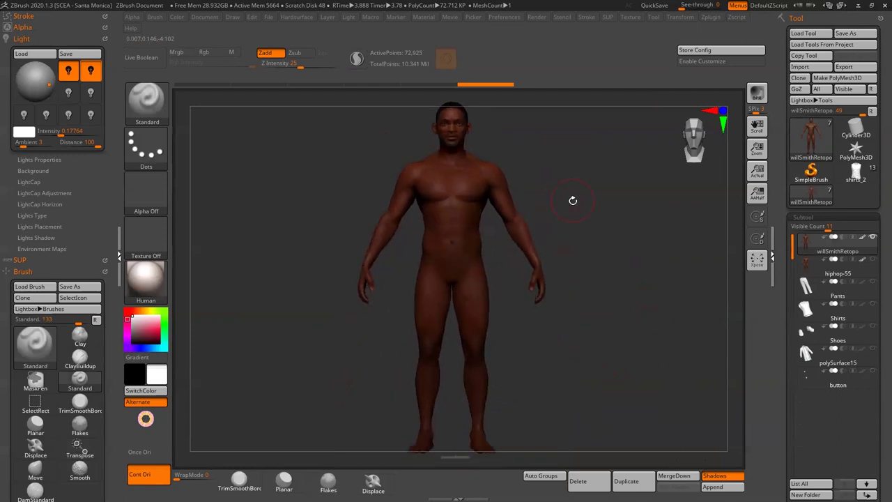
key("w")
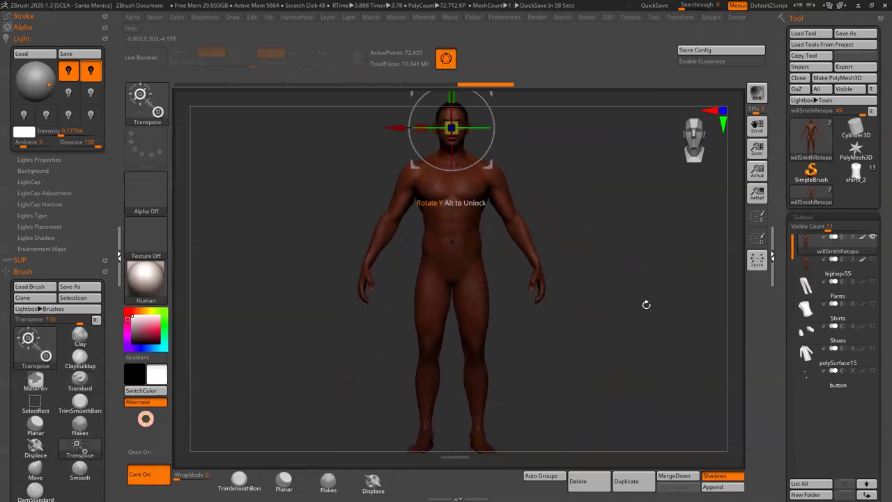
left_click_drag(646, 304, 646, 321, "alt")
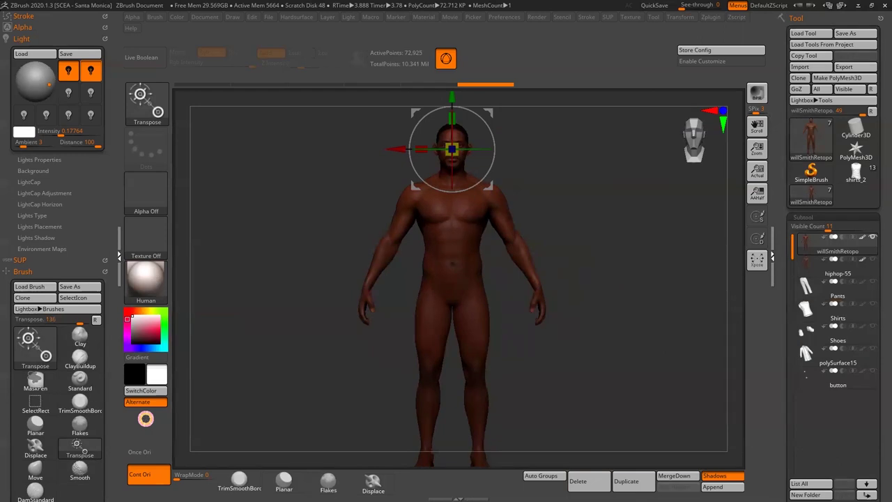
- Scroll the Tool palette down to Geometry > Modify Topology
scroll(879, 347, "down", 1)
scroll(879, 347, "down", 1)
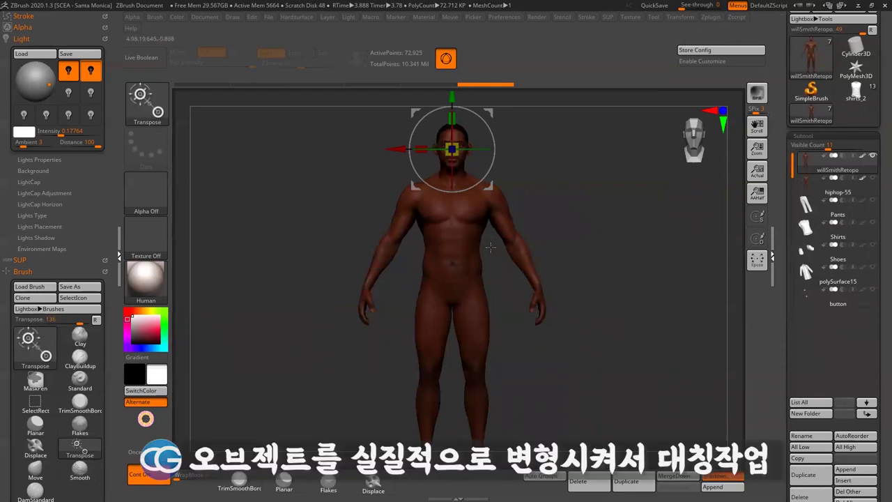
left_click_drag(879, 357, 879, 357)
scroll(879, 356, "down", 5)
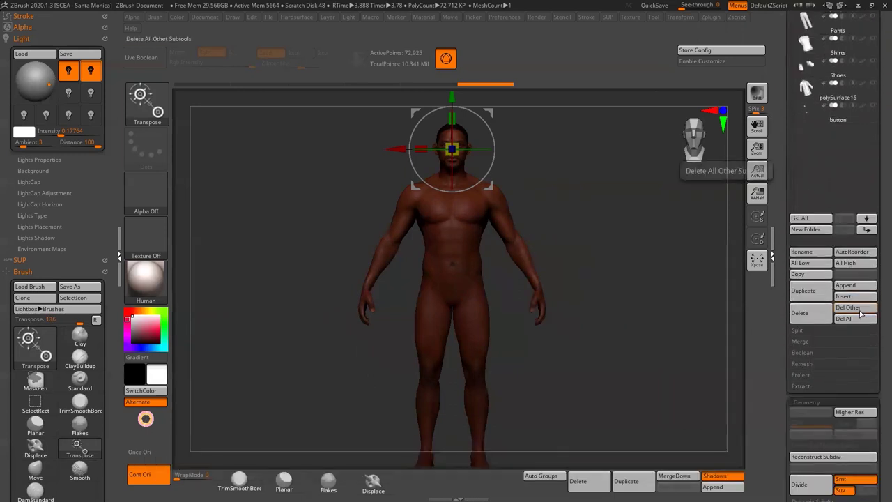
left_click_drag(879, 339, 876, 317)
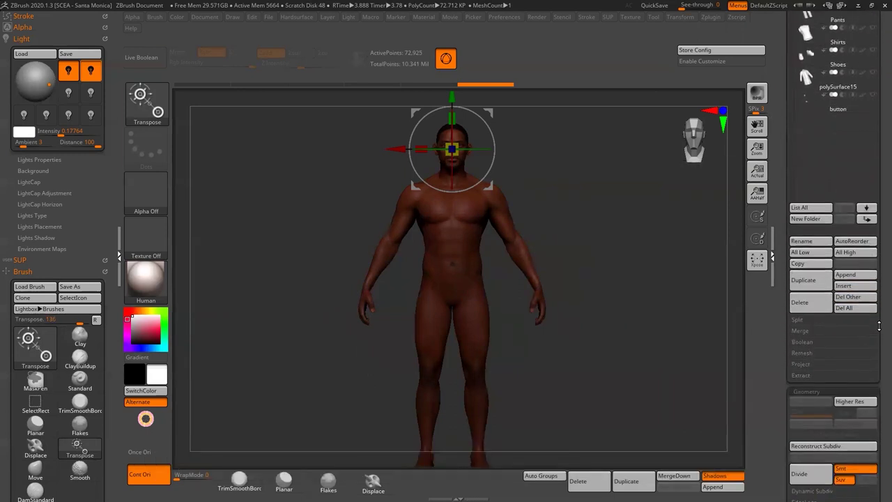
scroll(879, 351, "down", 5)
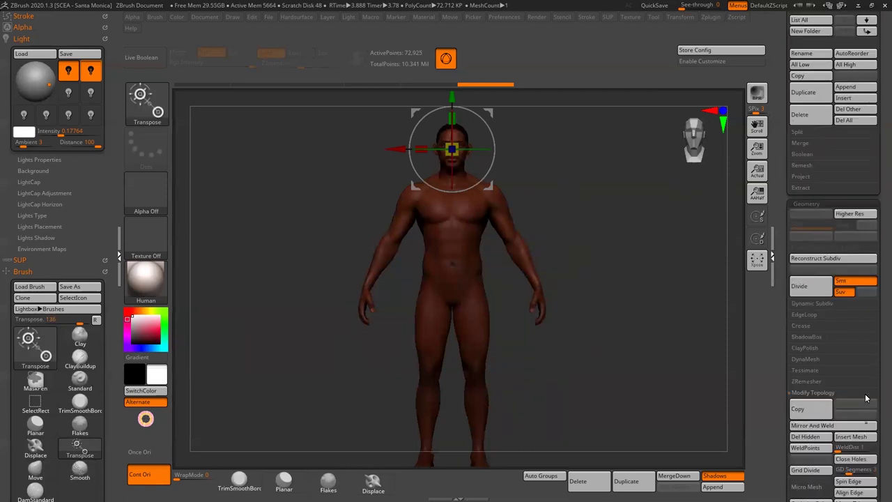
- Apply Mirror And Weld to the willSmithRetopo body, reducing it to 72,712 polygons
left_click(846, 425)
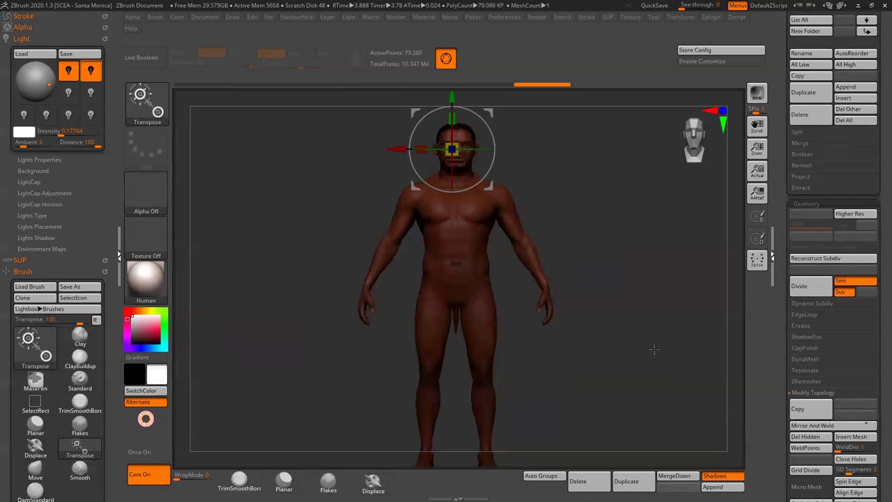
scroll(653, 354, "up", 2)
scroll(654, 354, "up", 2)
scroll(654, 354, "up", 2)
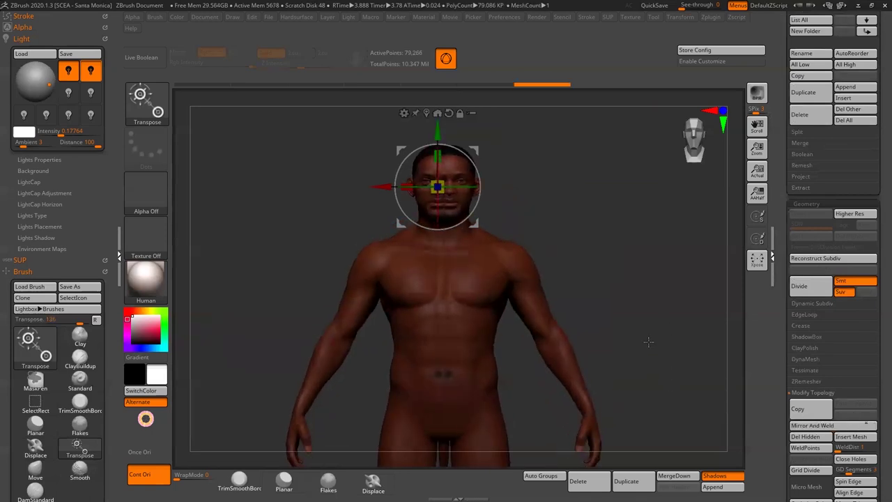
scroll(405, 323, "up", 1)
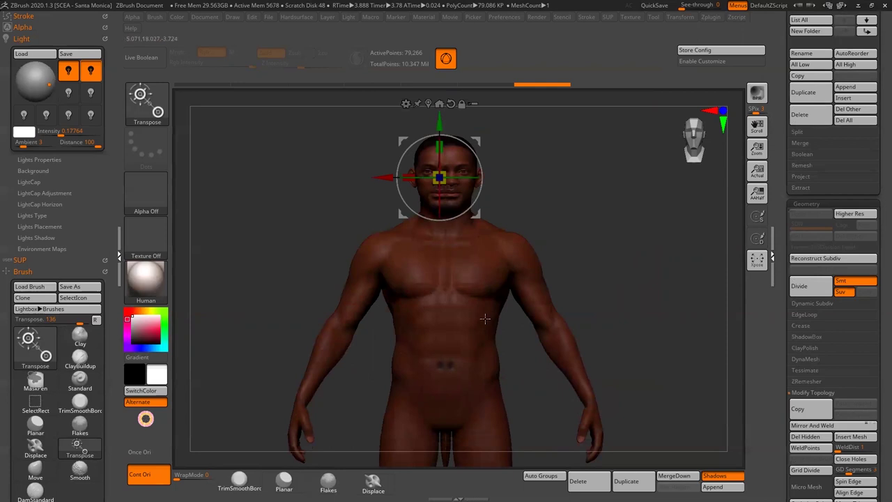
- Check the result with PolyFrame, revert to the original 72,925-point mesh, and return to the Subtool list
key("shift+f")
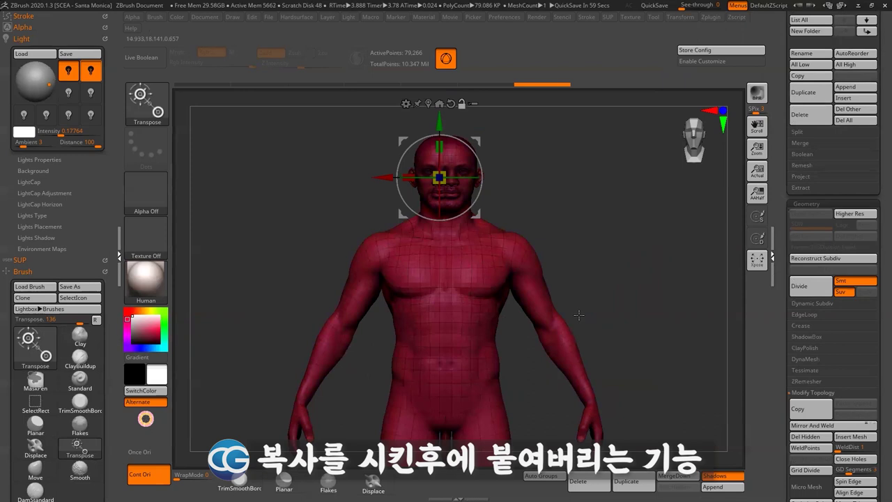
left_click(578, 315, "ctrl+shift")
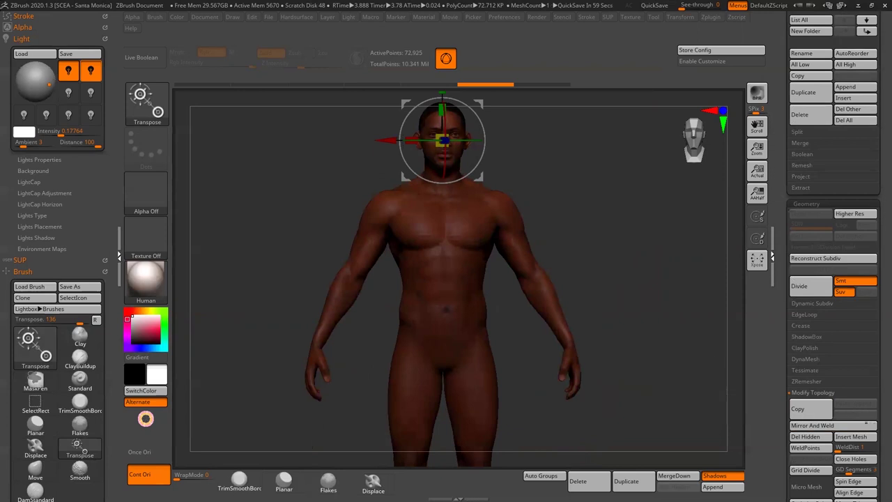
scroll(879, 313, "up", 5)
scroll(879, 334, "up", 3)
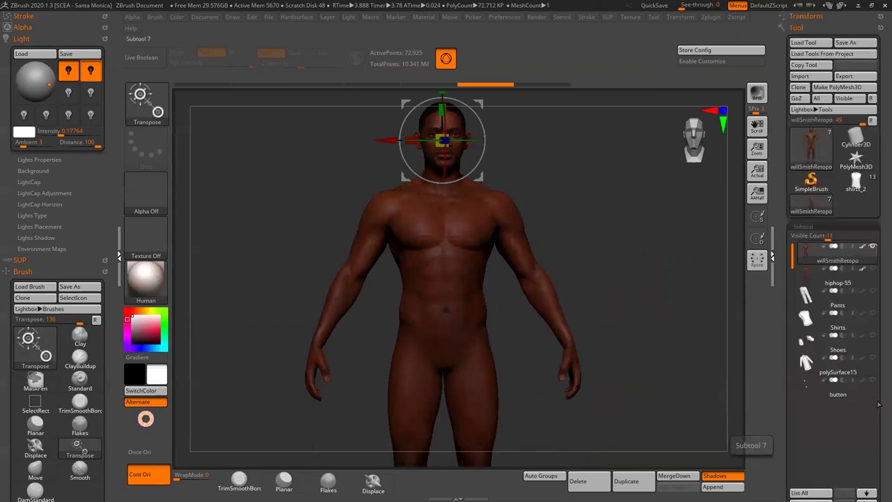
- Pull the right shoe's top upward with the Move brush, merge a shoe copy into 532 points, and clear the mask
scroll(879, 353, "up", 2)
scroll(879, 353, "down", 5)
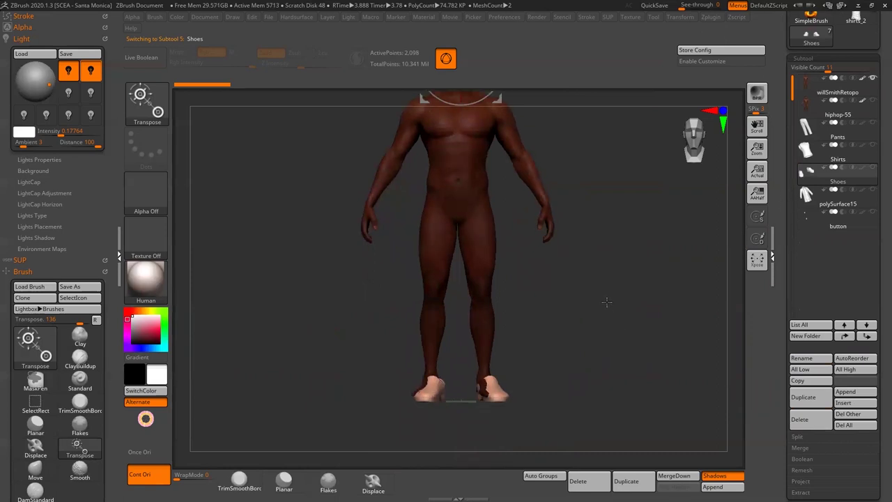
left_click_drag(491, 373, 488, 342)
mouse_move(532, 367)
left_mouse_down()
mouse_move(490, 371)
mouse_move(563, 377)
left_mouse_up()
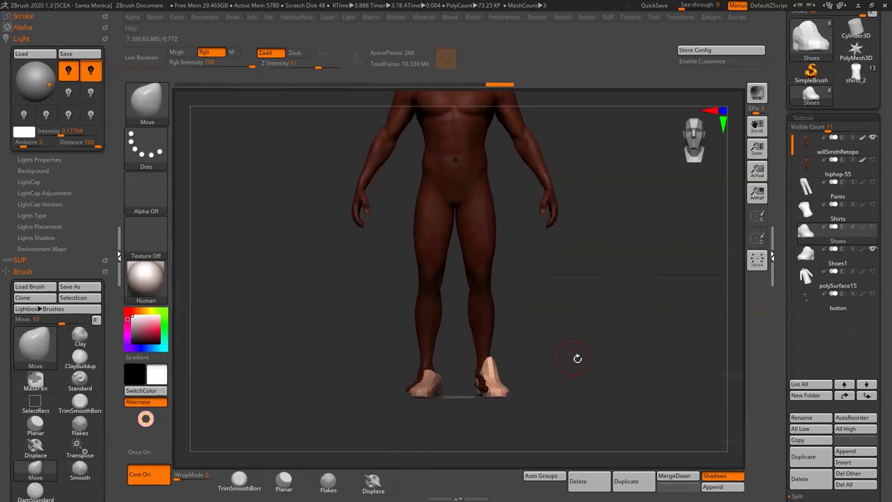
scroll(833, 360, "down", 5)
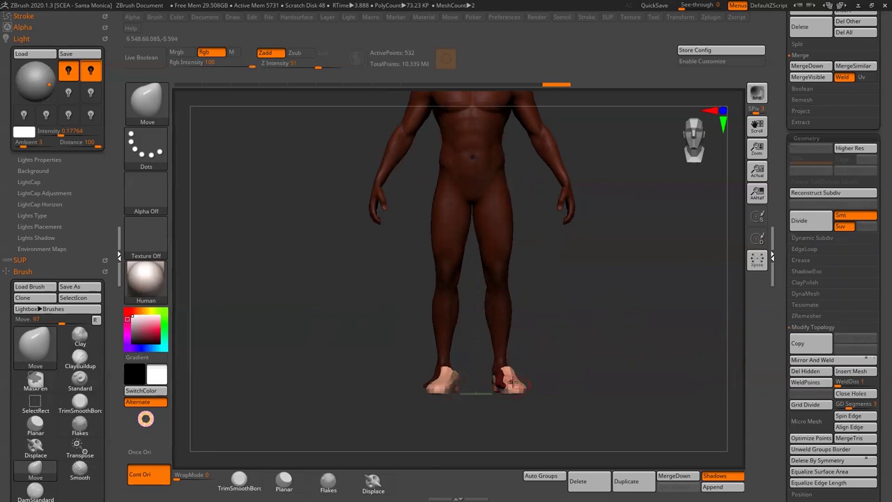
left_click_drag(574, 382, 572, 385, "ctrl")
left_click_drag(661, 384, 655, 377)
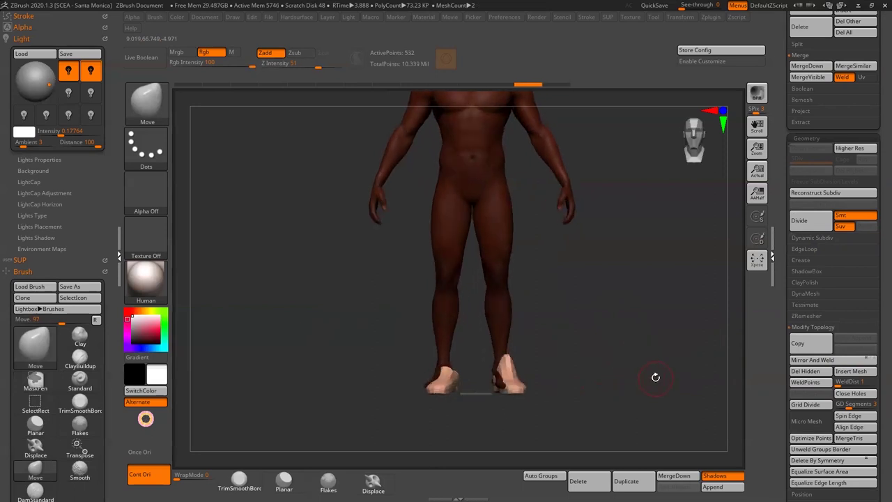
- Open the Shoes' Deformation options and flip the shoes left to right
scroll(879, 265, "down", 1)
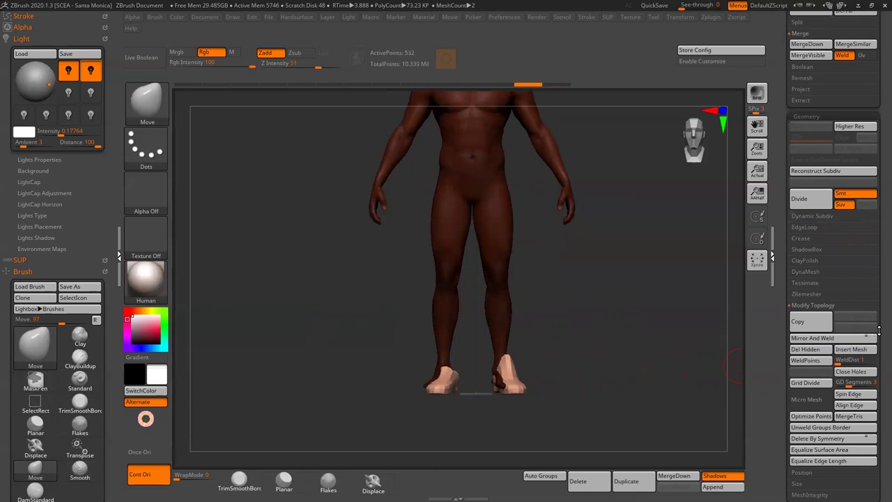
scroll(879, 265, "down", 8)
left_click(808, 288)
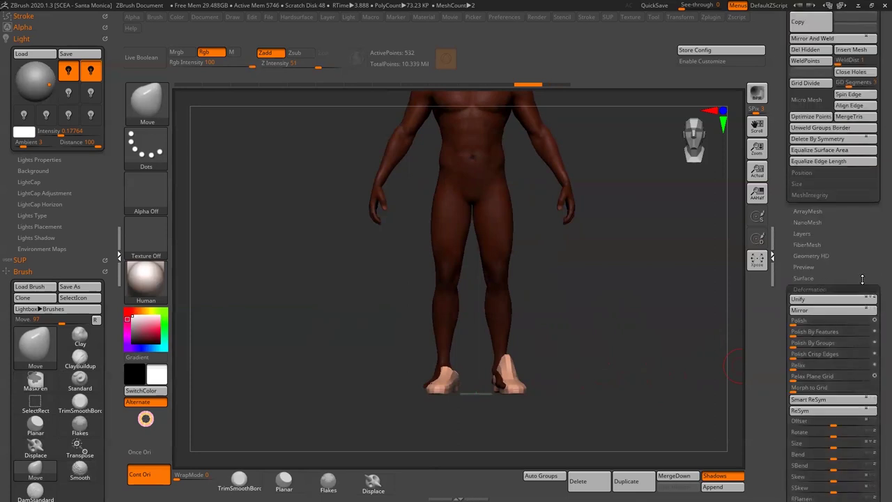
scroll(879, 299, "down", 1)
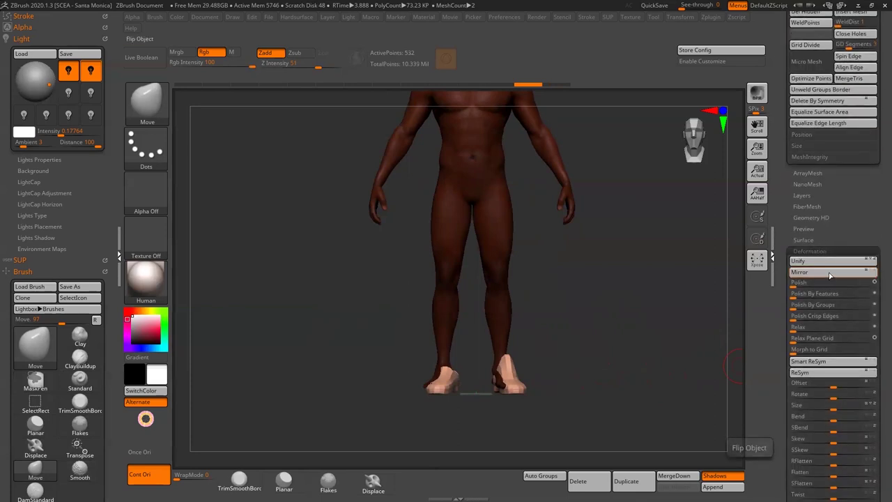
left_click(829, 273)
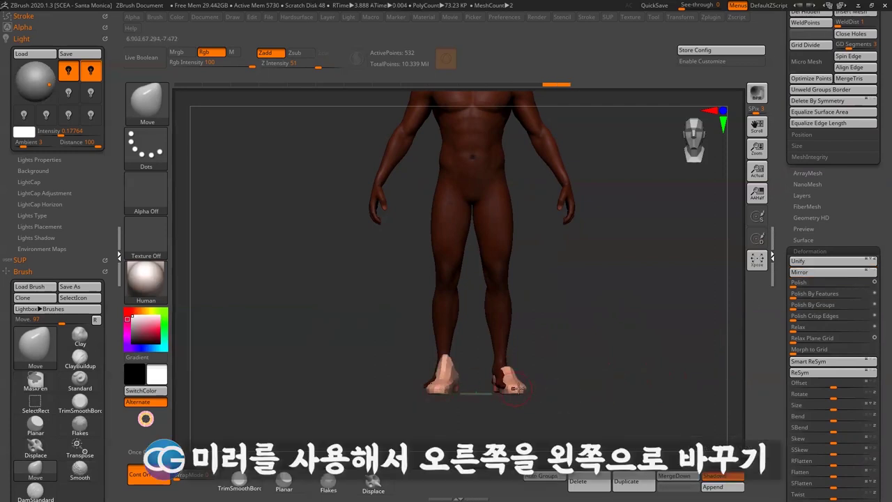
- Mirror And Weld the shoes into one symmetrical 532-point mesh and clear their mask
left_click(862, 253)
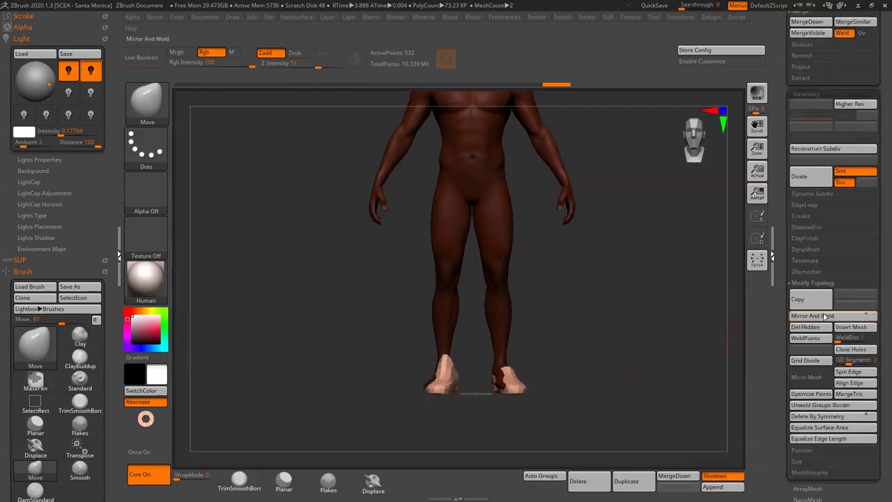
left_click(826, 316)
mouse_move(633, 319)
left_mouse_down()
mouse_move(608, 331)
mouse_move(633, 330)
left_mouse_up()
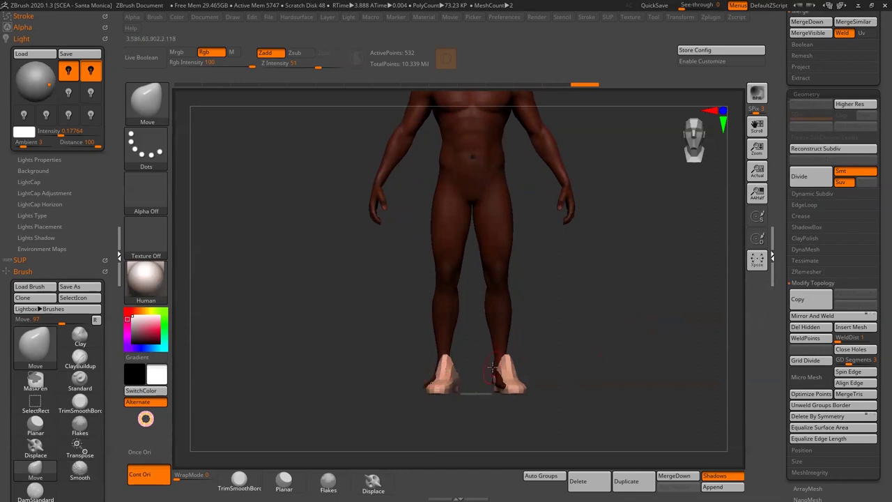
left_click(578, 365, "ctrl")
left_click_drag(595, 400, 598, 392, "alt")
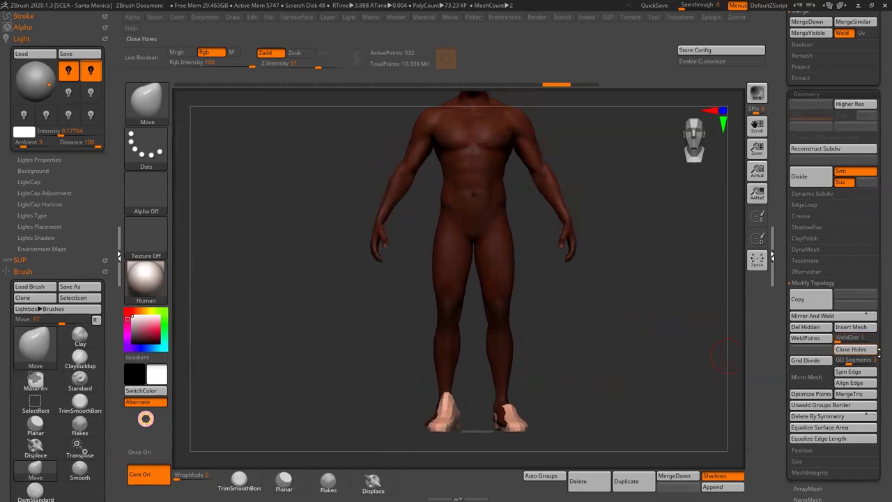
scroll(851, 349, "down", 4)
scroll(833, 279, "down", 8)
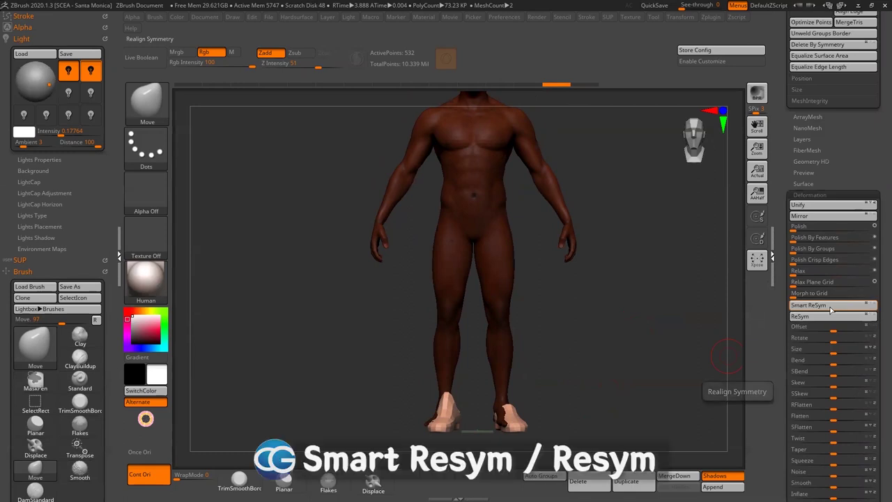
- Mask the left shoe and run Smart ReSym so the right shoe copies its shape
left_click(808, 305)
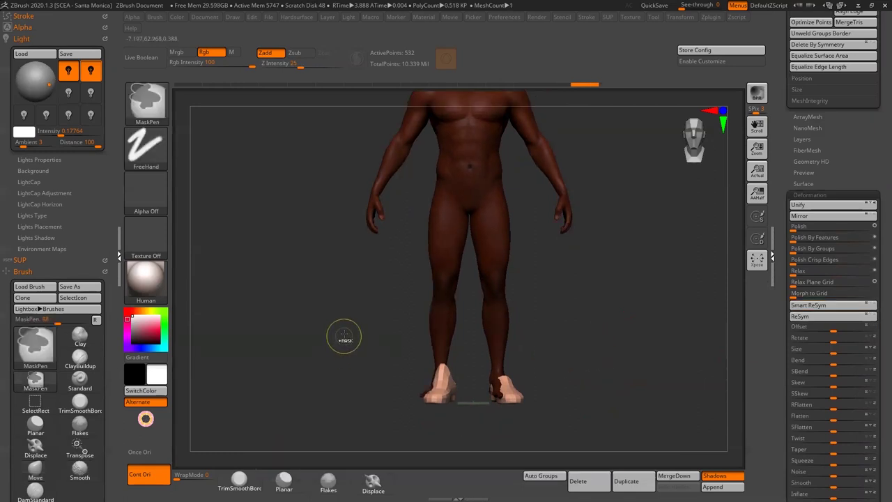
left_click_drag(347, 319, 473, 443, "ctrl")
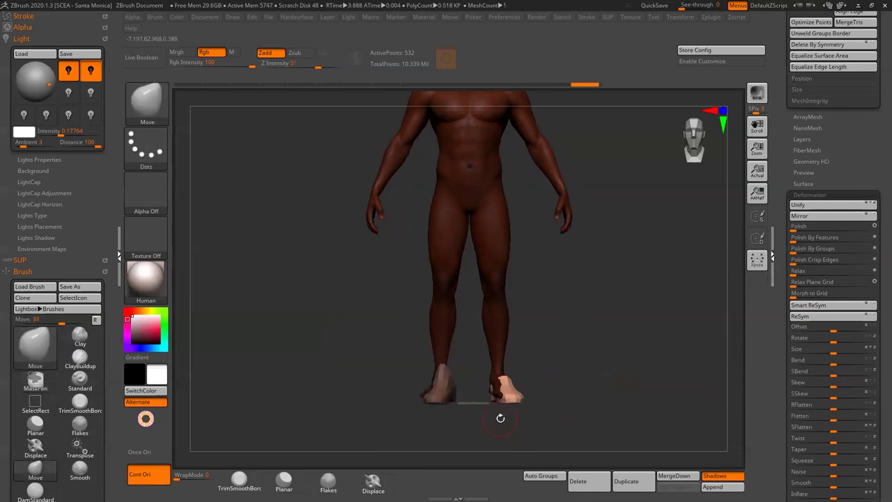
left_click(809, 305)
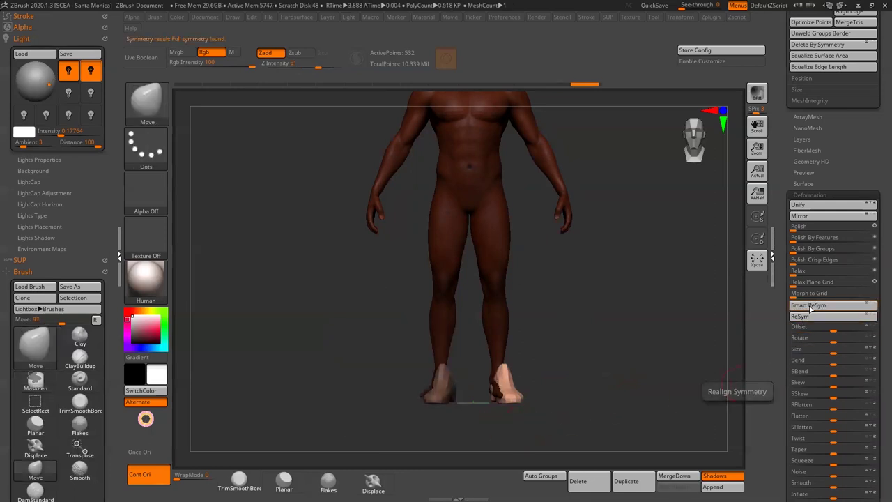
- Mask the right shoe instead and run Smart ReSym again to mirror it onto the left shoe
mouse_move(638, 350)
left_mouse_down()
mouse_move(478, 405)
mouse_move(516, 382)
left_mouse_up()
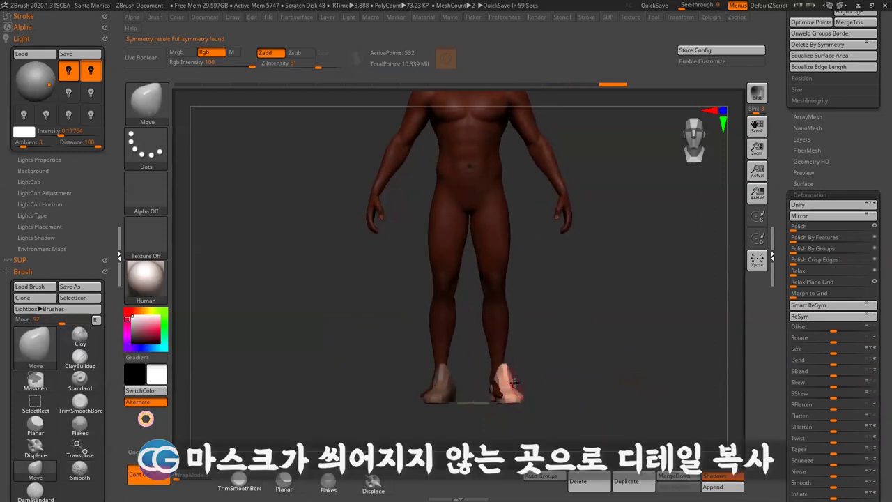
key("ctrl")
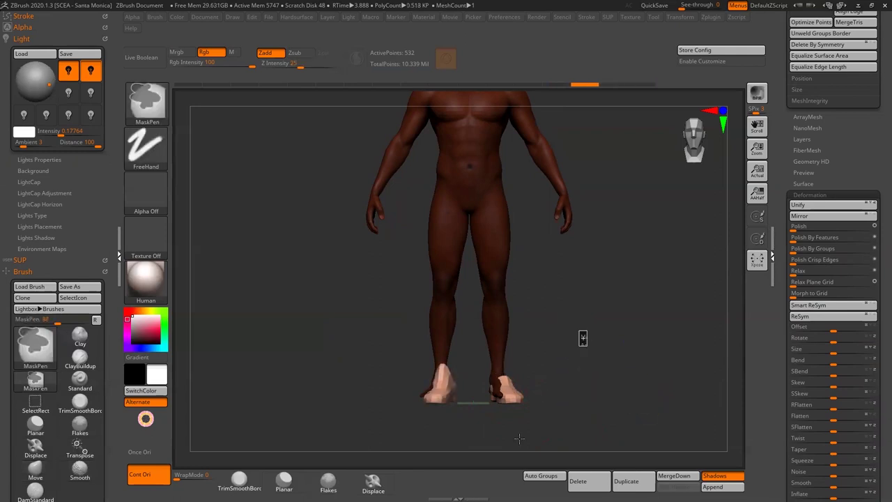
left_click_drag(588, 330, 481, 450, "ctrl")
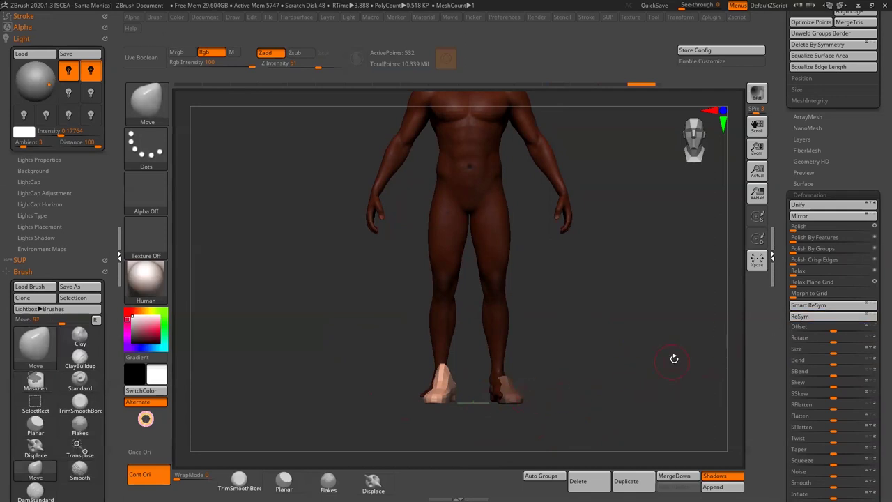
left_click(810, 306)
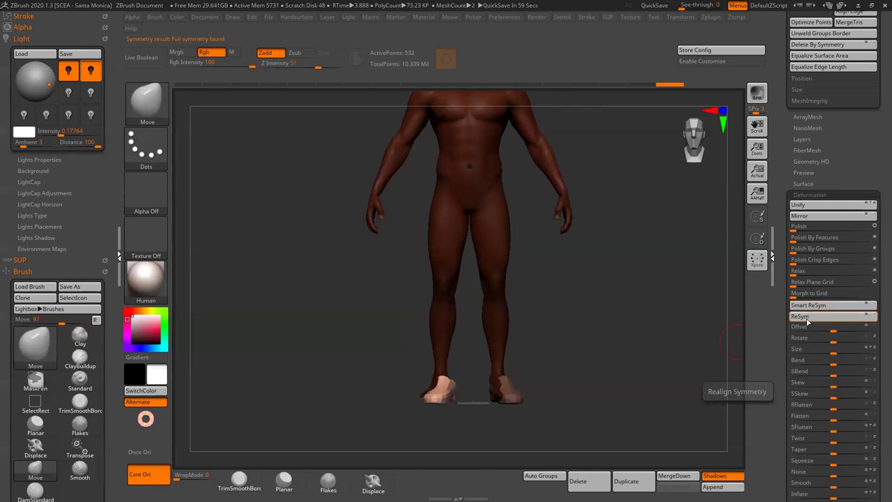
mouse_move(618, 325)
left_mouse_down()
mouse_move(601, 332)
mouse_move(607, 341)
left_mouse_up()
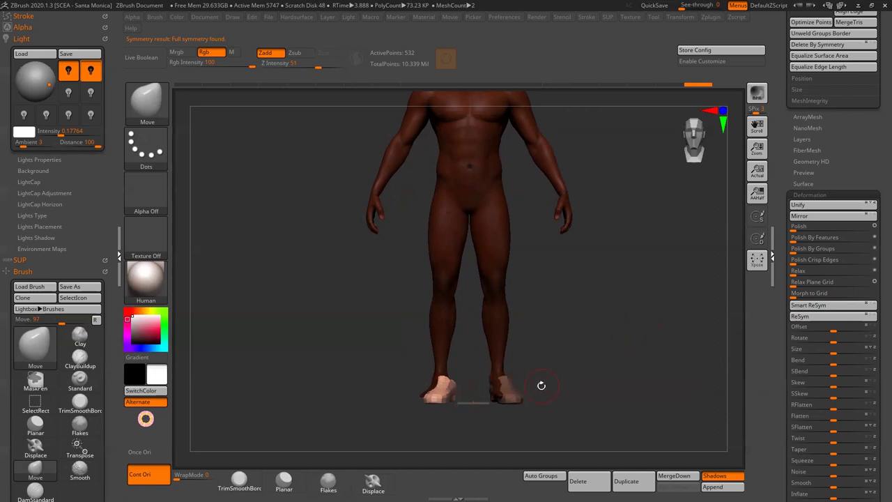
- Centre the willSmithRetopo body on the world axis using its unmasked mesh centre and Mesh To Axis
key("f")
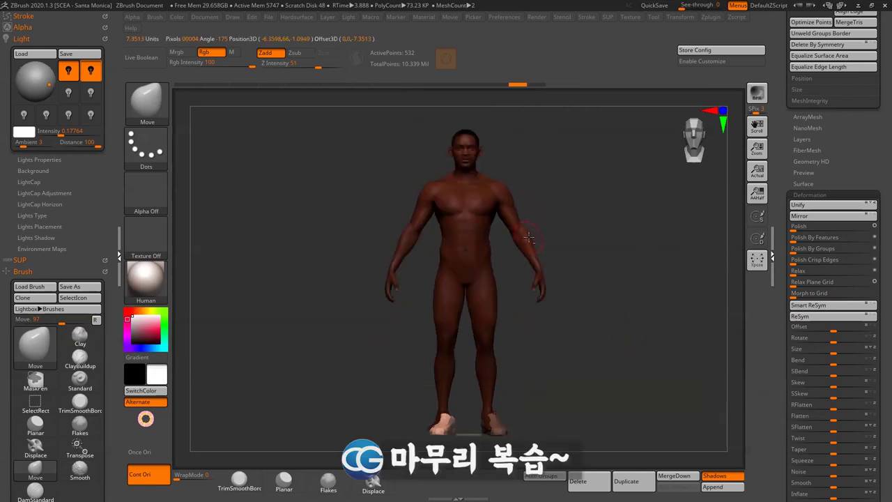
left_click(533, 242, "alt")
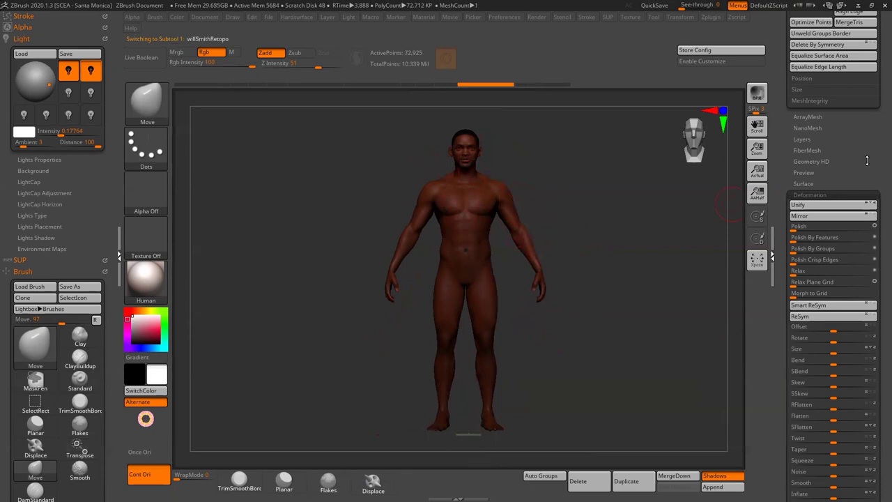
scroll(865, 307, "up", 6)
scroll(856, 309, "up", 3)
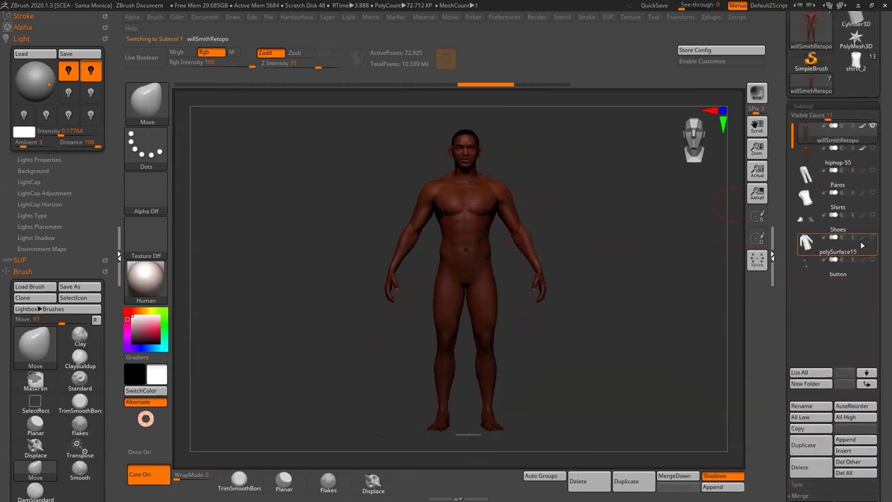
left_click_drag(624, 276, 602, 269)
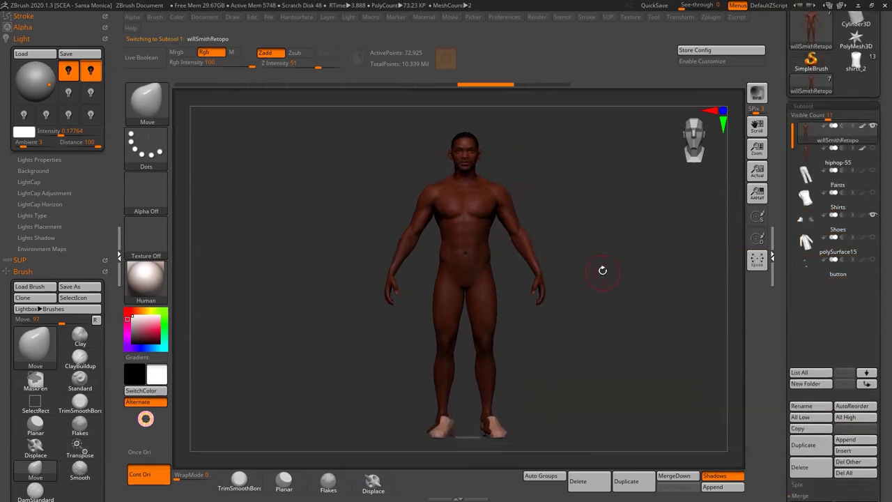
key("w")
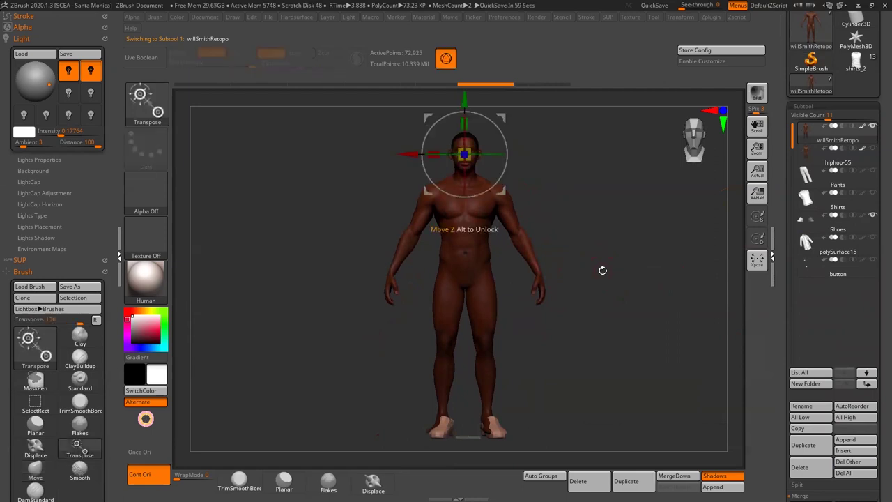
left_click_drag(603, 269, 605, 309, "alt")
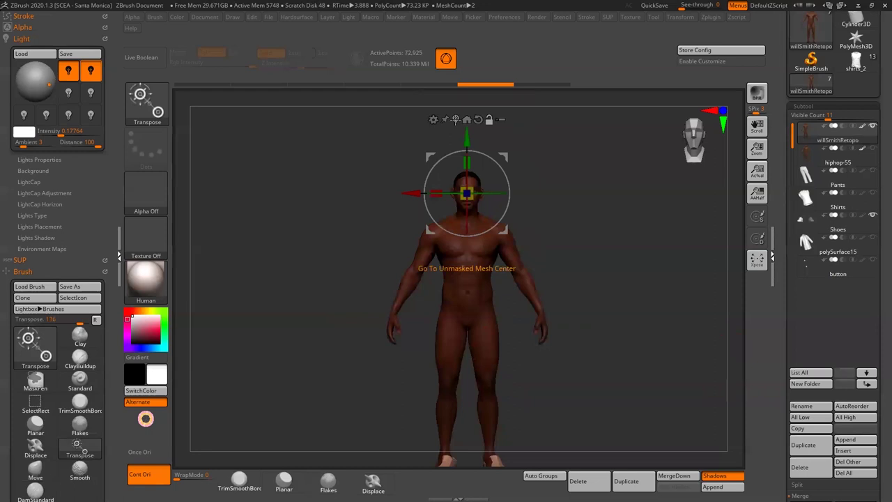
left_click(456, 119)
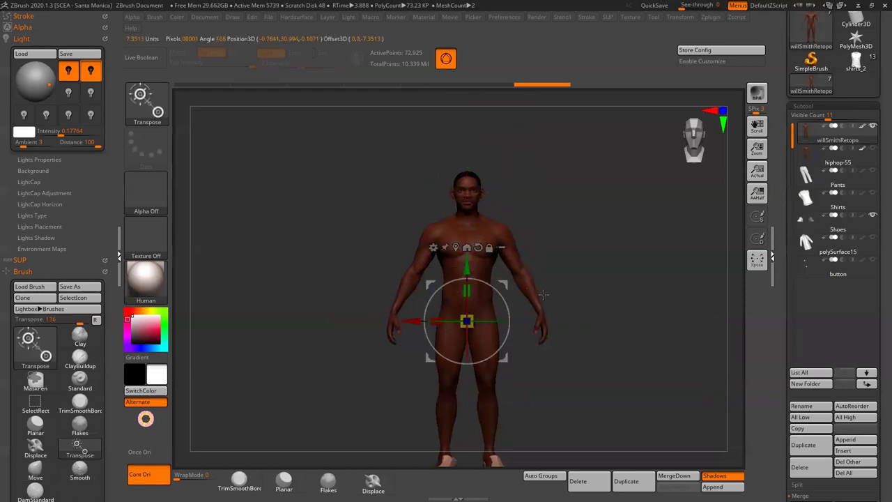
left_click_drag(611, 306, 611, 288, "alt")
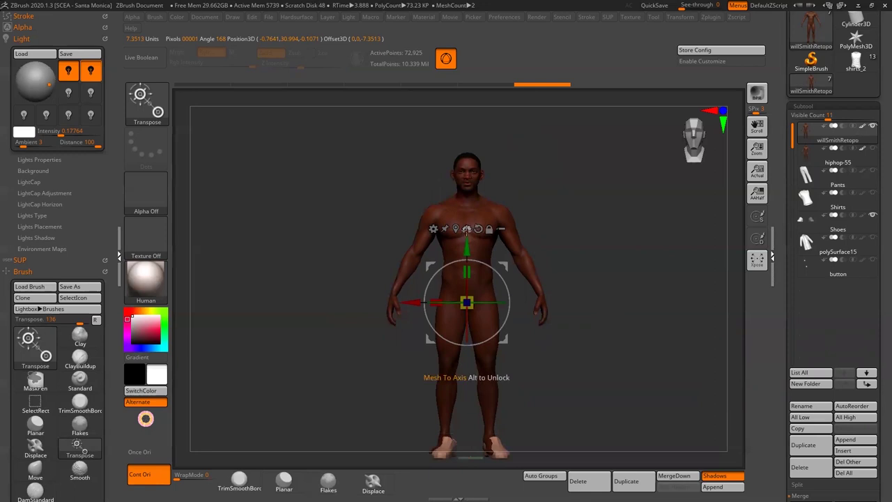
left_click(466, 229)
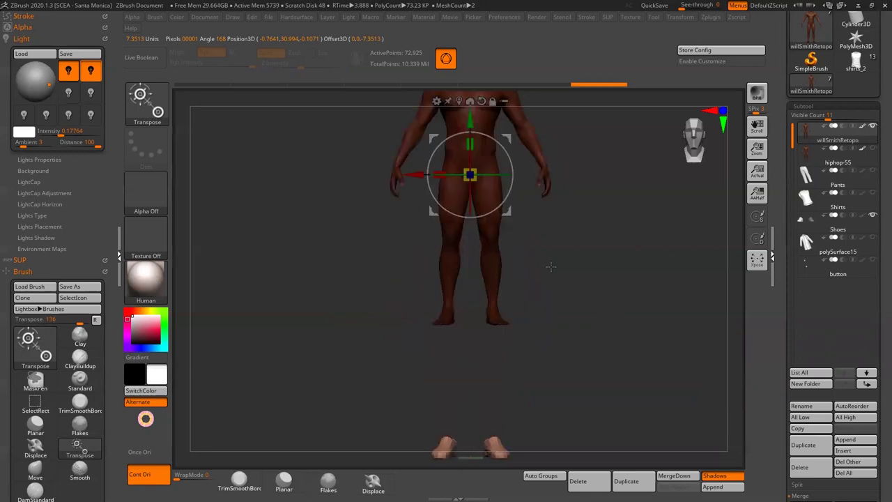
- Move the body down with the green arrow so its feet sit inside the shoes
key("f")
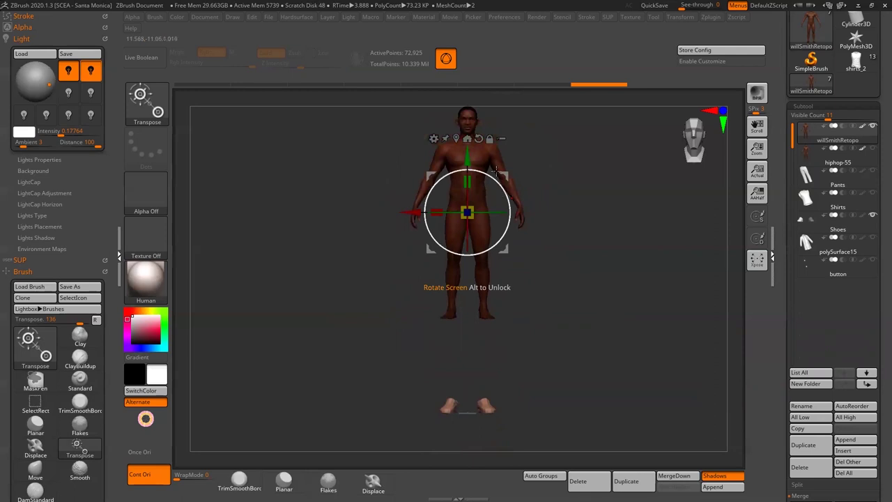
left_click_drag(471, 159, 472, 253)
left_click_drag(575, 321, 590, 353)
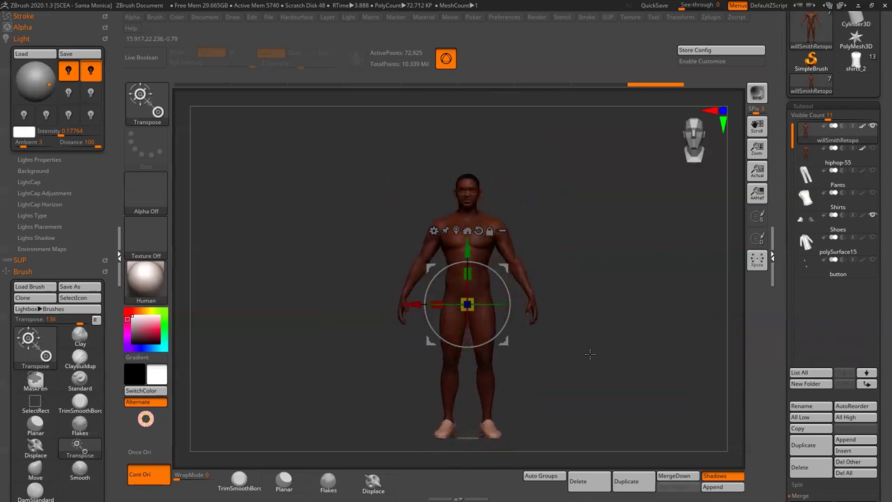
key("q")
key("f")
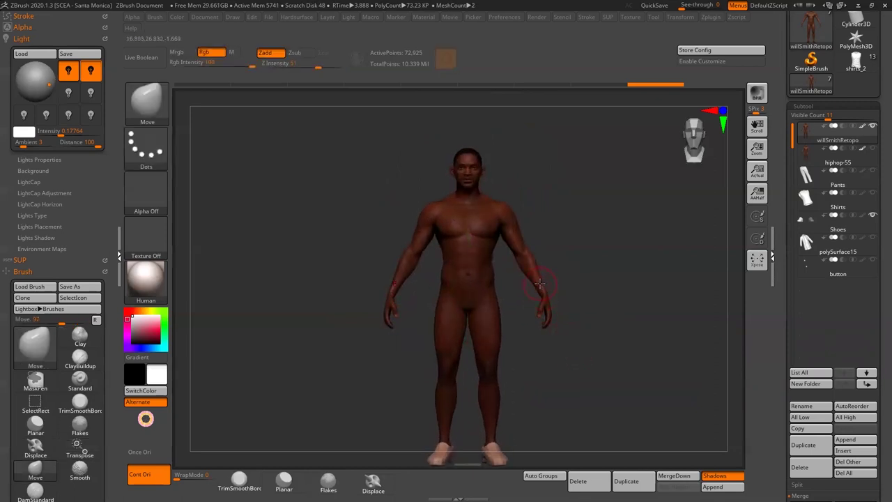
key("ctrl")
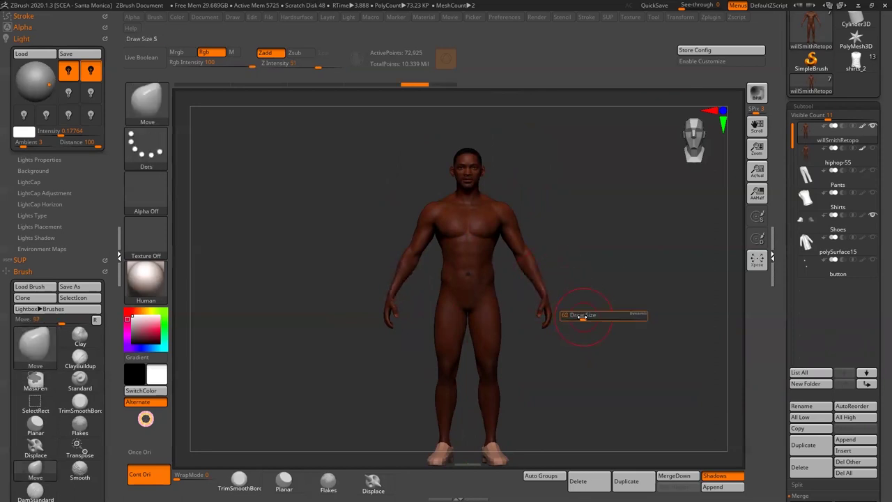
left_click_drag(584, 318, 590, 315, "alt")
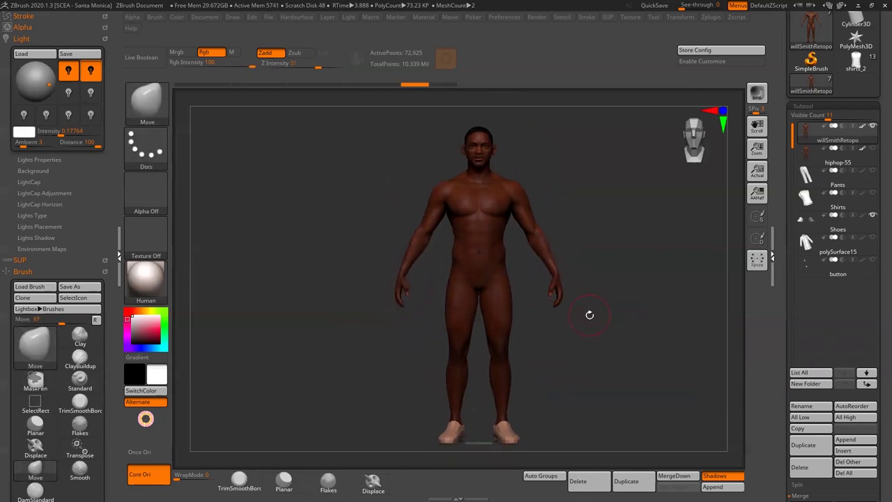